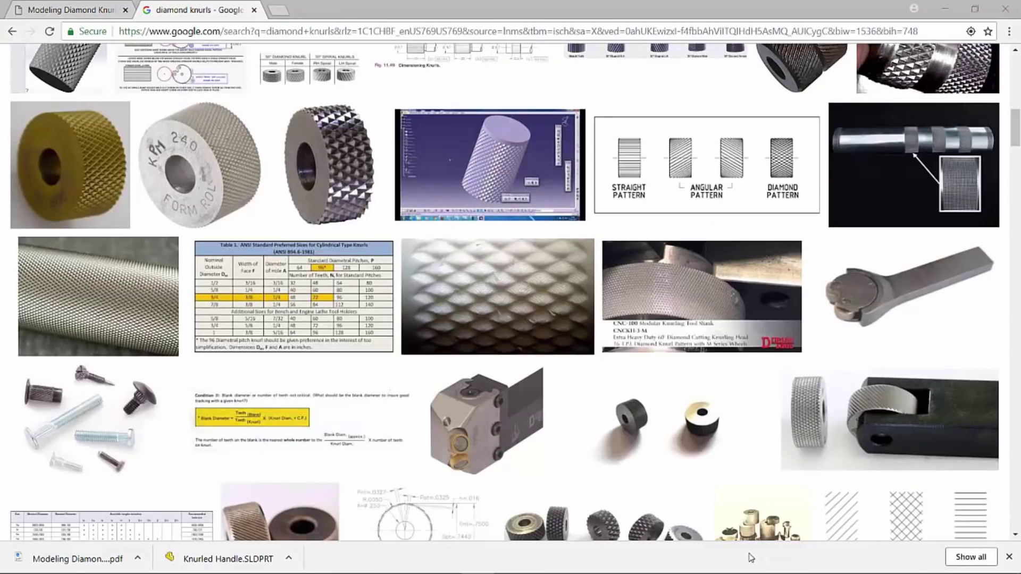
# - Browse the diamond knurl reference images, then return to the Knurled Handle part
pyautogui.scroll(2, 550, 328)
pyautogui.scroll(2, 550, 328)
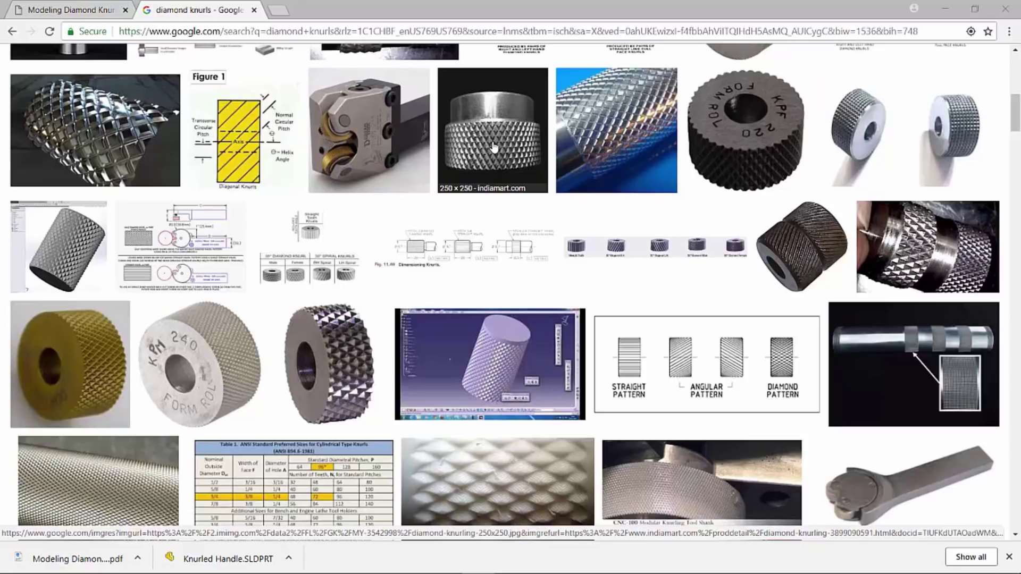
pyautogui.hotkey('alt', 'Tab')
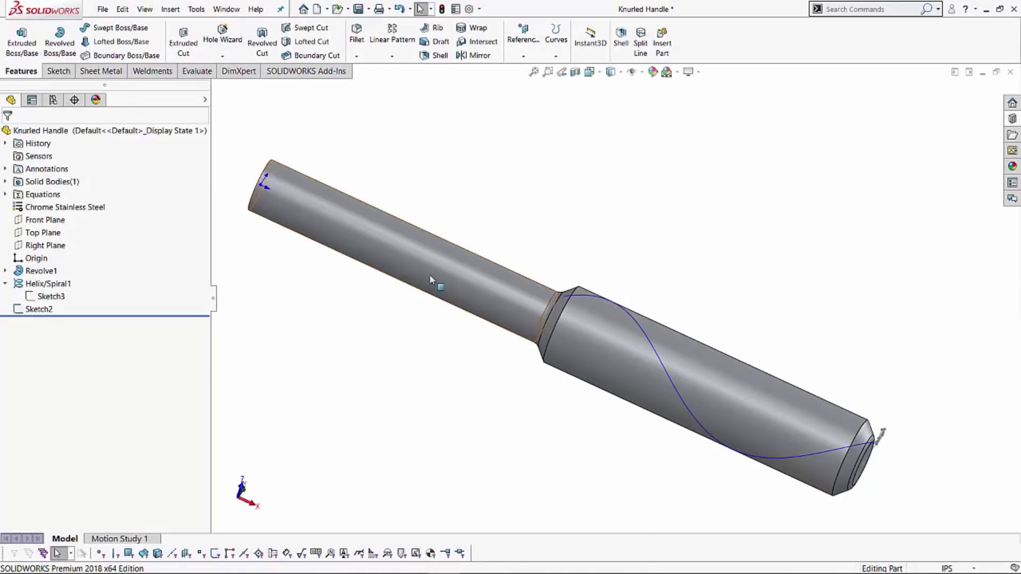
pyautogui.click(42, 271)
pyautogui.click(401, 179)
pyautogui.click(54, 296)
pyautogui.click(42, 285)
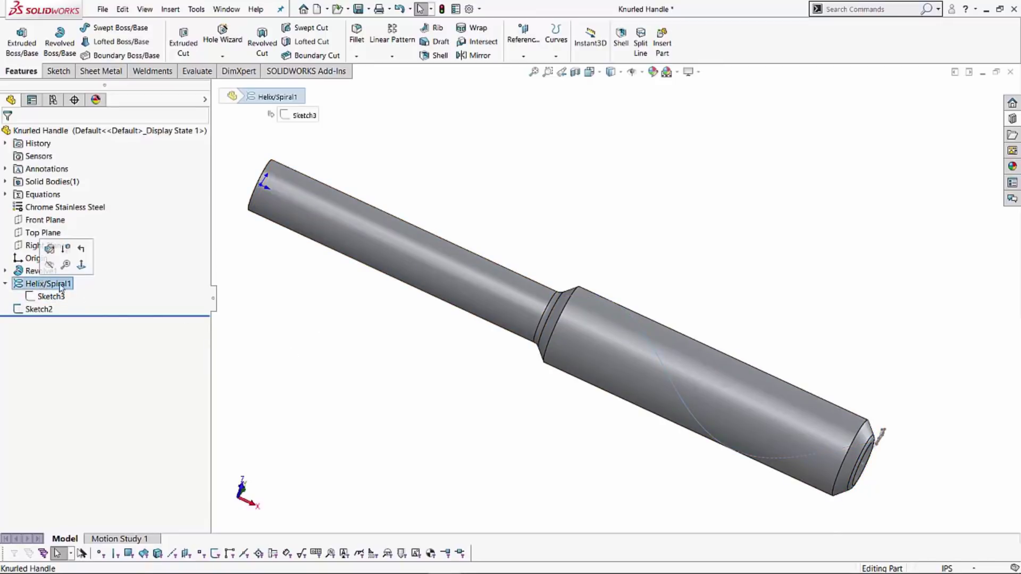
pyautogui.scroll(-5, 738, 328)
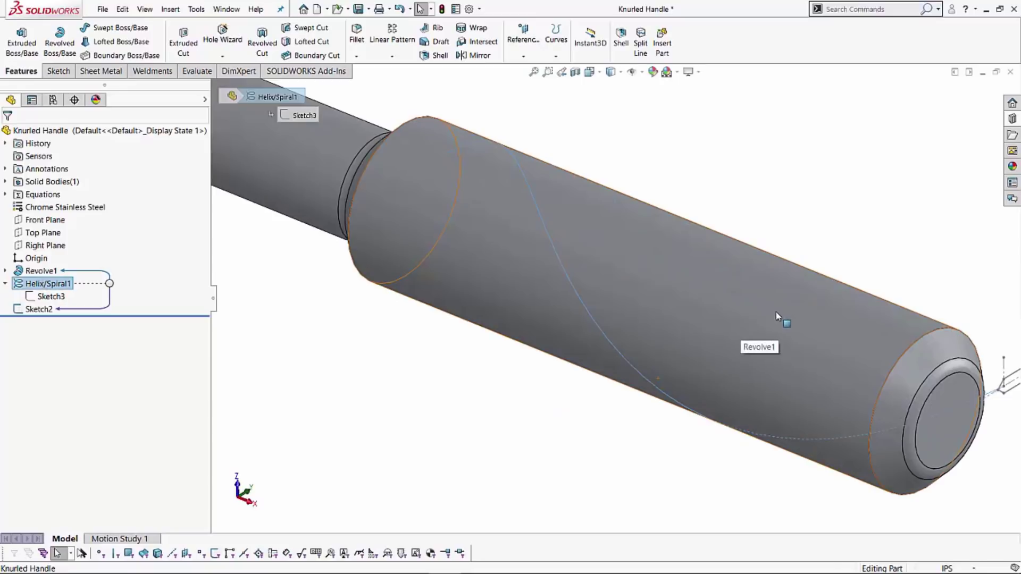
pyautogui.scroll(-3, 771, 319)
pyautogui.scroll(3, 764, 301)
pyautogui.click(751, 309)
pyautogui.press('Escape')
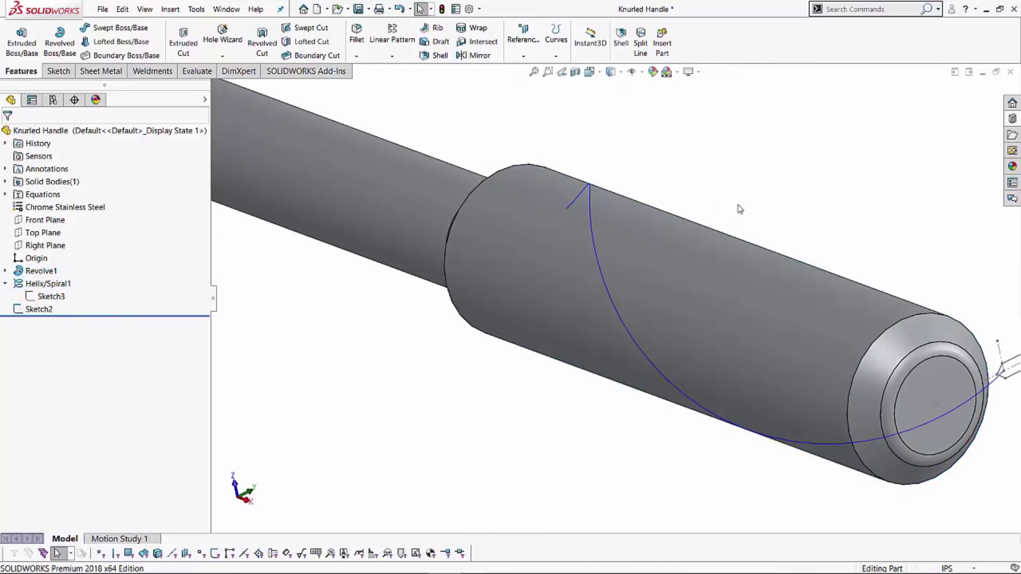
pyautogui.moveTo(902, 380); pyautogui.dragTo(831, 342, button='middle')
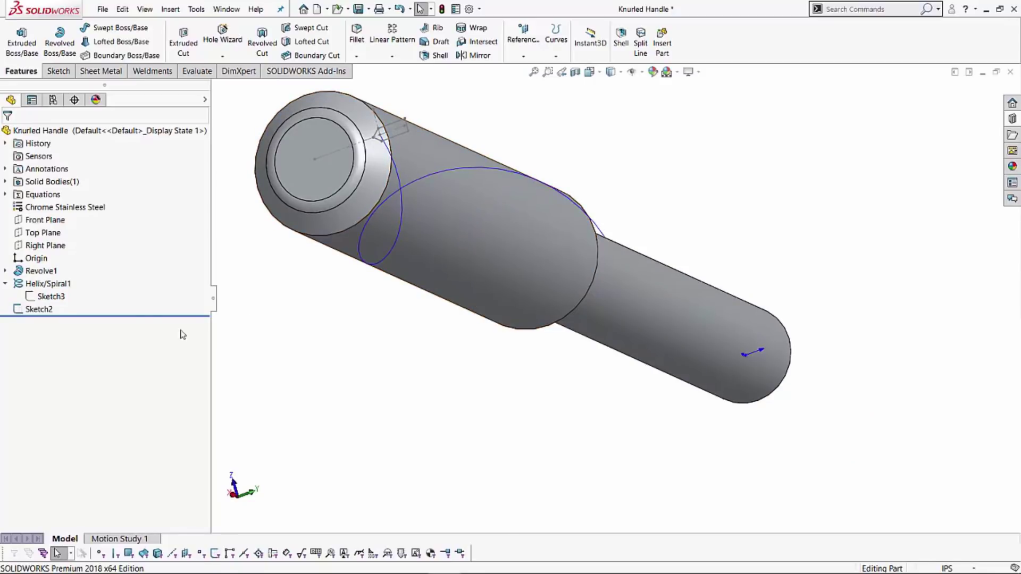
pyautogui.moveTo(29, 316)
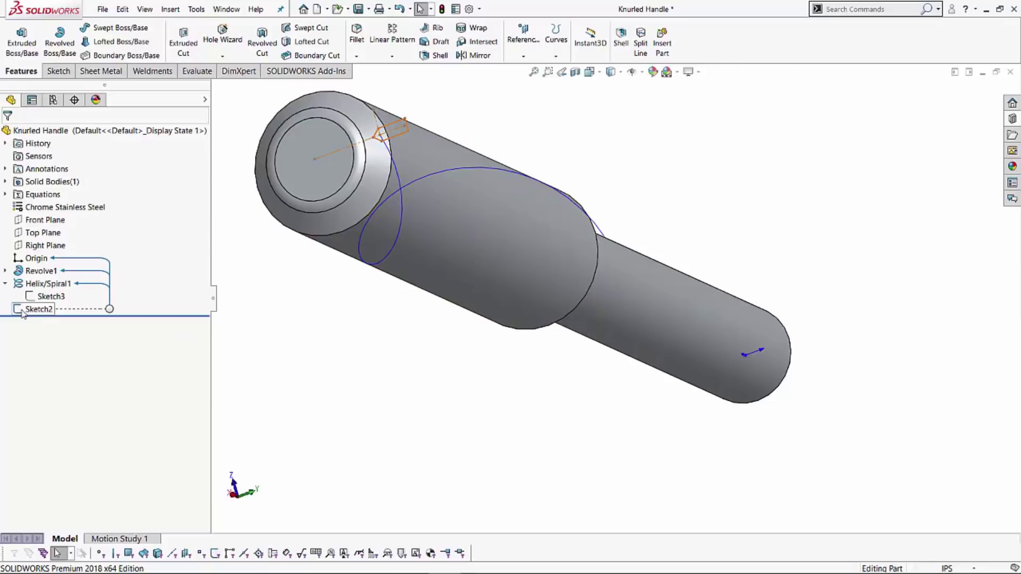
pyautogui.click(22, 313)
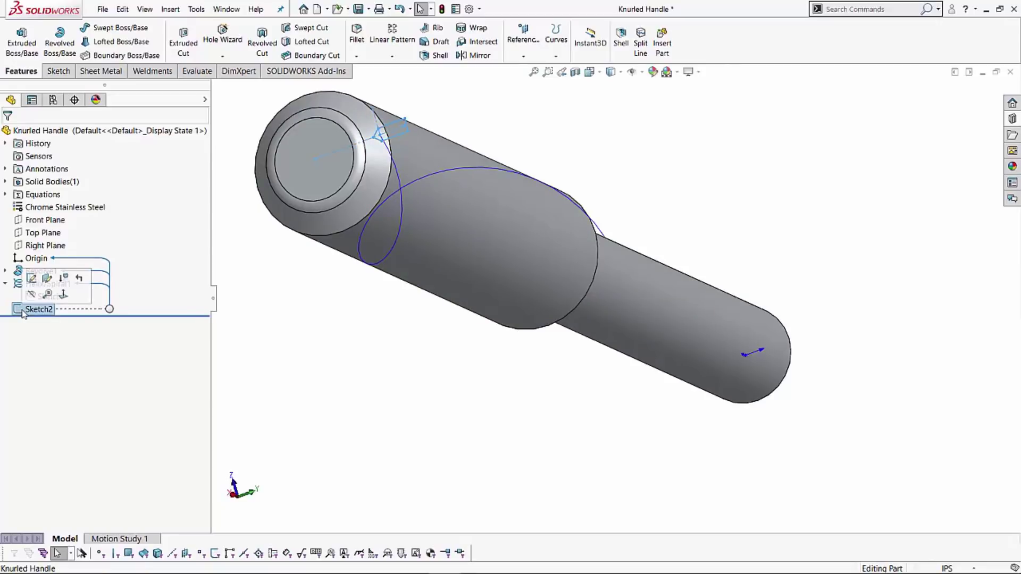
pyautogui.click(31, 278)
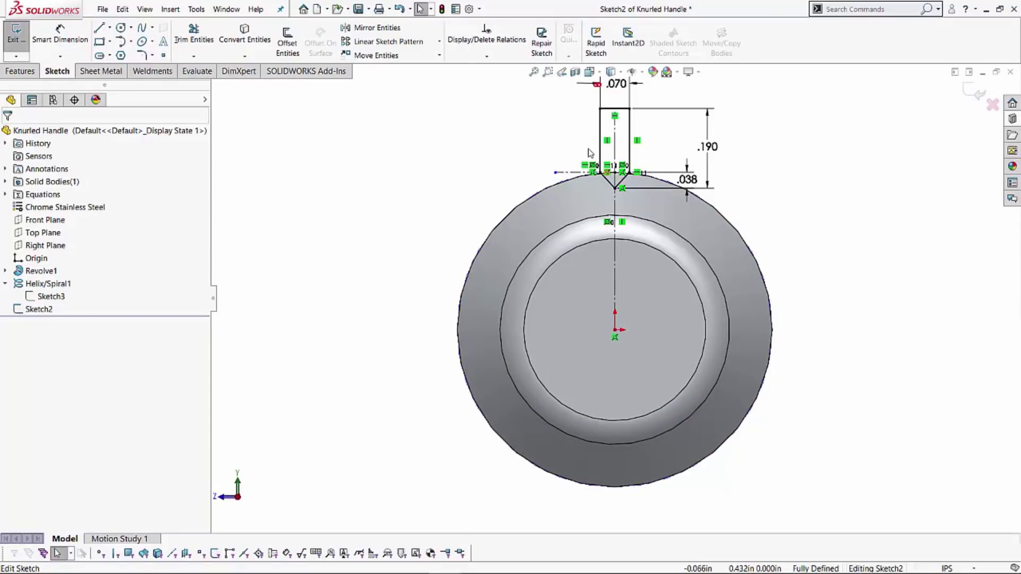
pyautogui.scroll(-3, 608, 152)
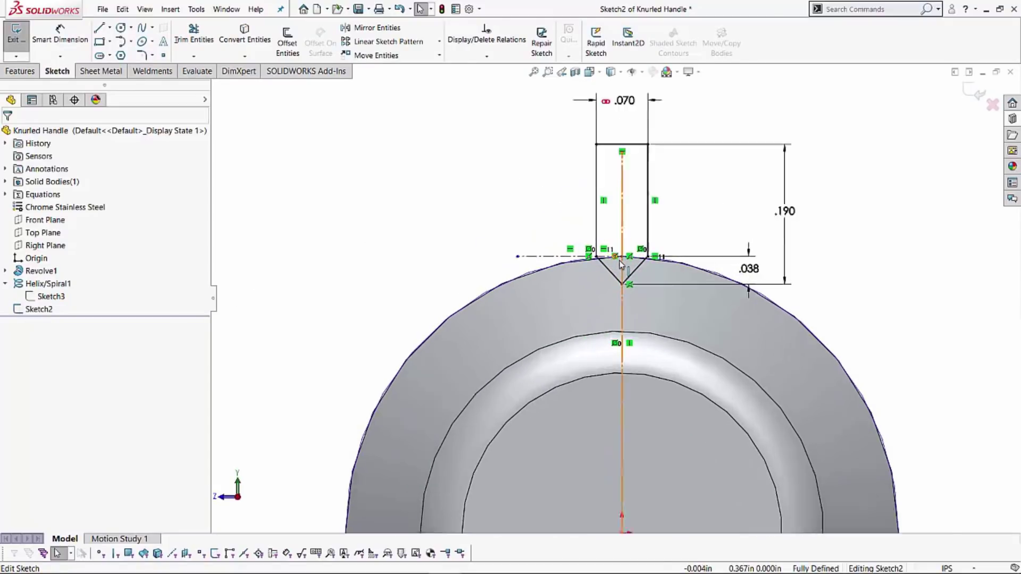
pyautogui.scroll(2, 625, 262)
pyautogui.scroll(-3, 622, 189)
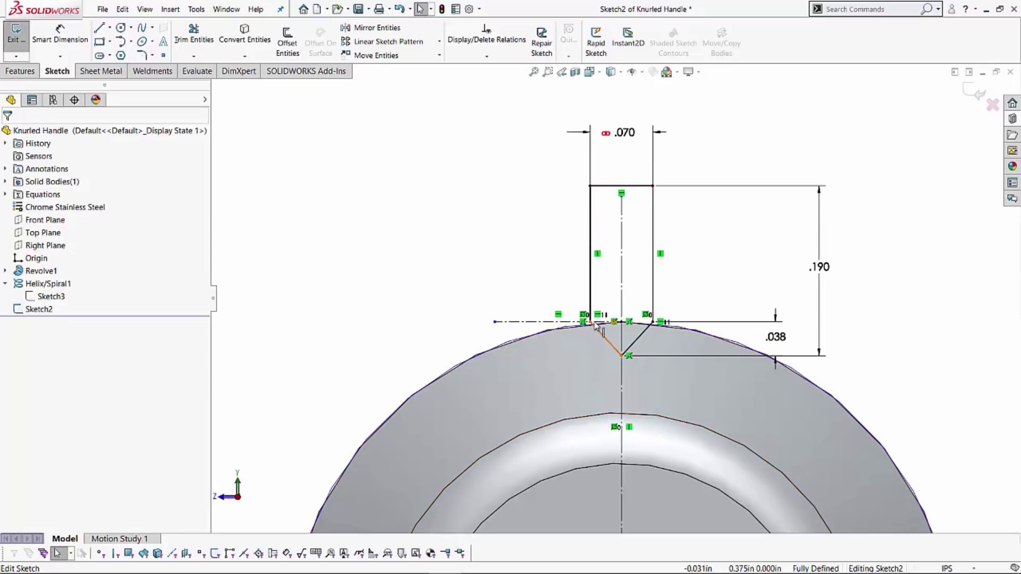
pyautogui.click(633, 354)
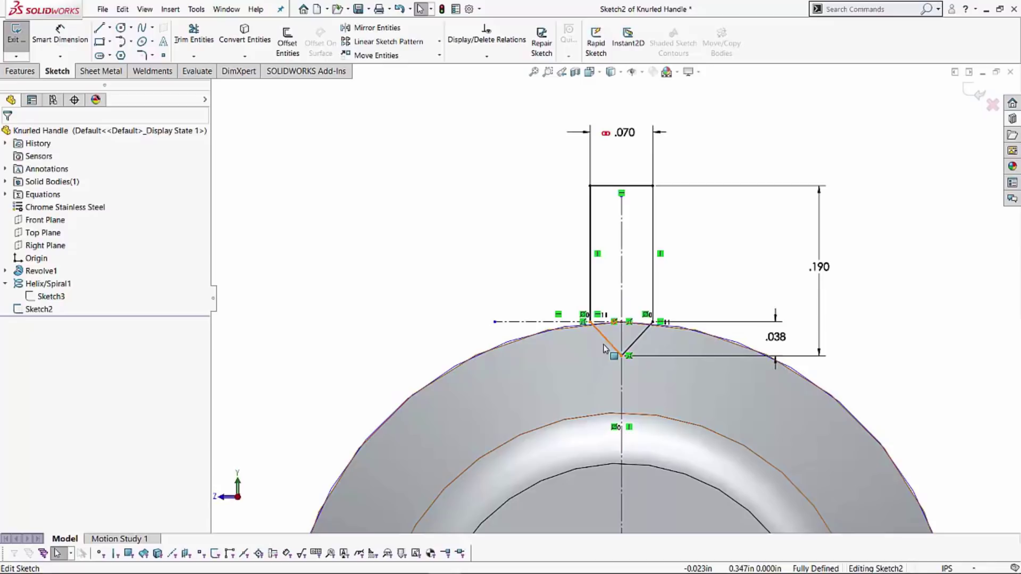
pyautogui.press('Escape')
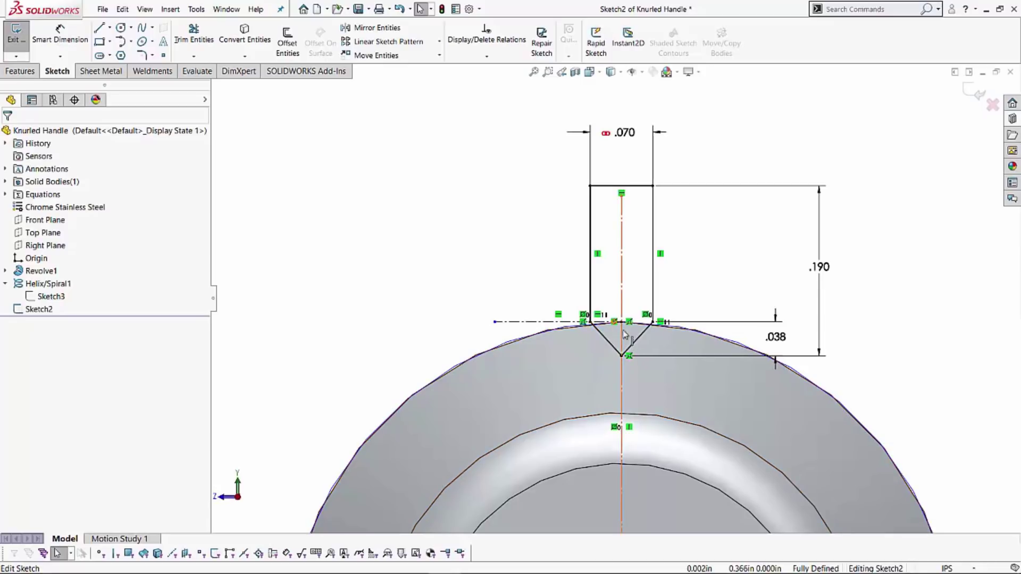
pyautogui.click(978, 93)
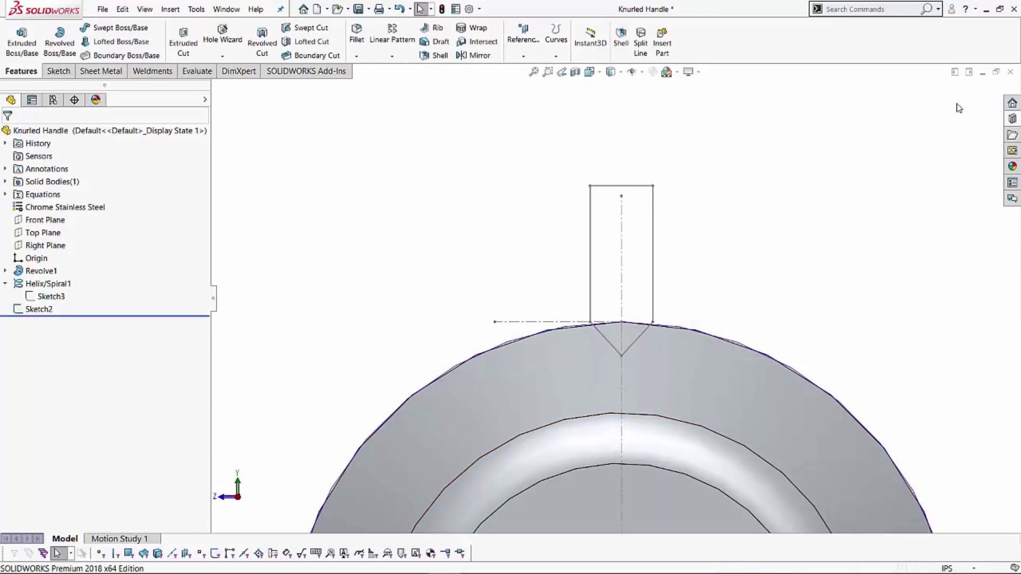
pyautogui.press('z')
pyautogui.press('z')
pyautogui.press('z')
pyautogui.hotkey('ctrl', '7')
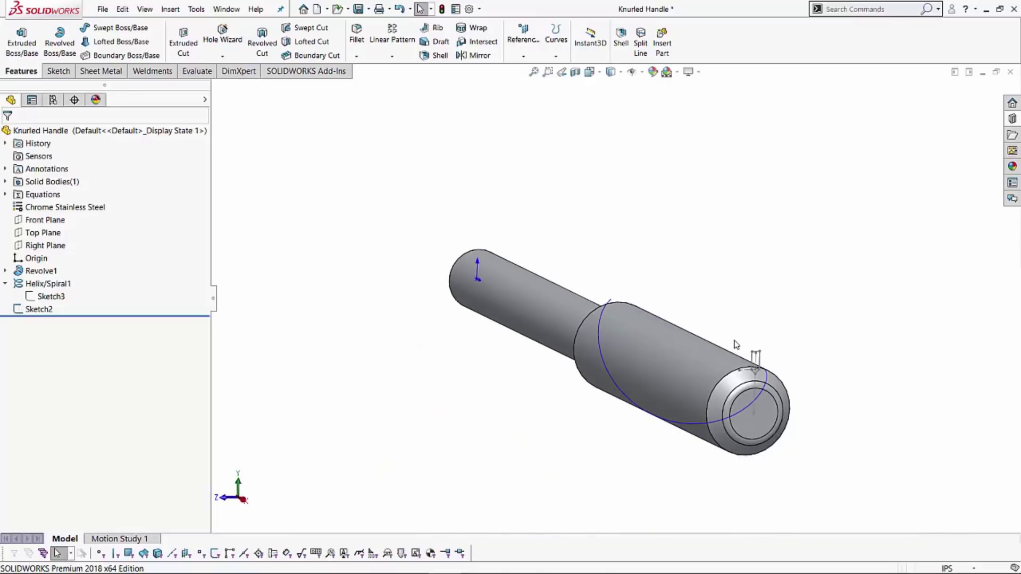
pyautogui.scroll(-3, 750, 375)
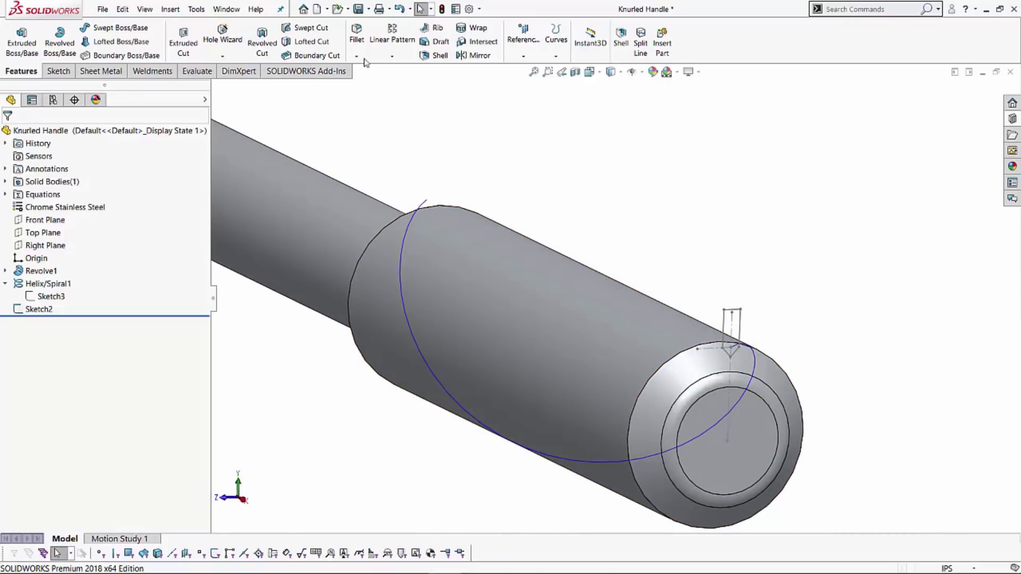
# - Swept-cut the V-shaped Sketch2 profile along Helix/Spiral1, checking the preview before accepting
pyautogui.click(293, 32)
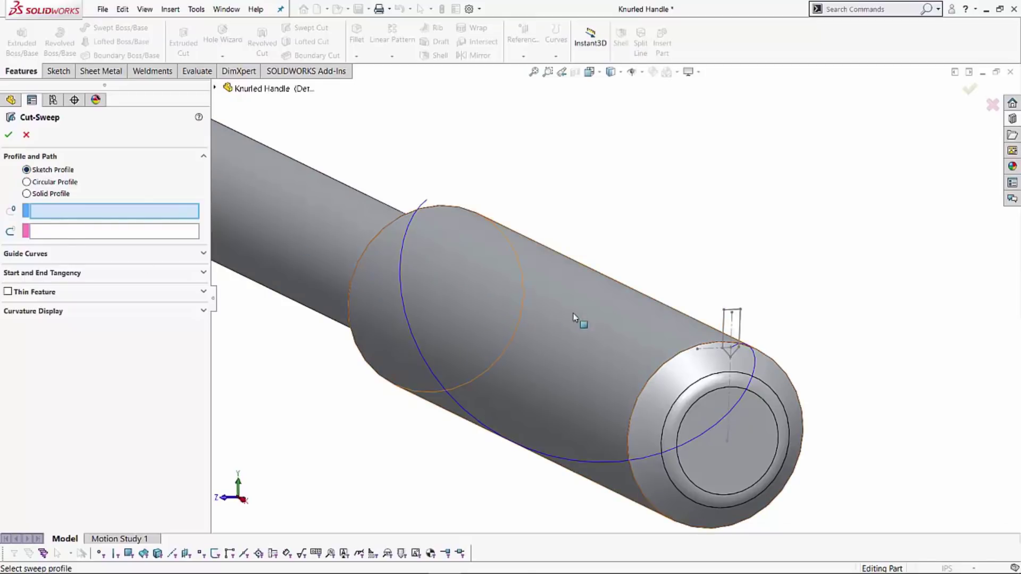
pyautogui.click(725, 327)
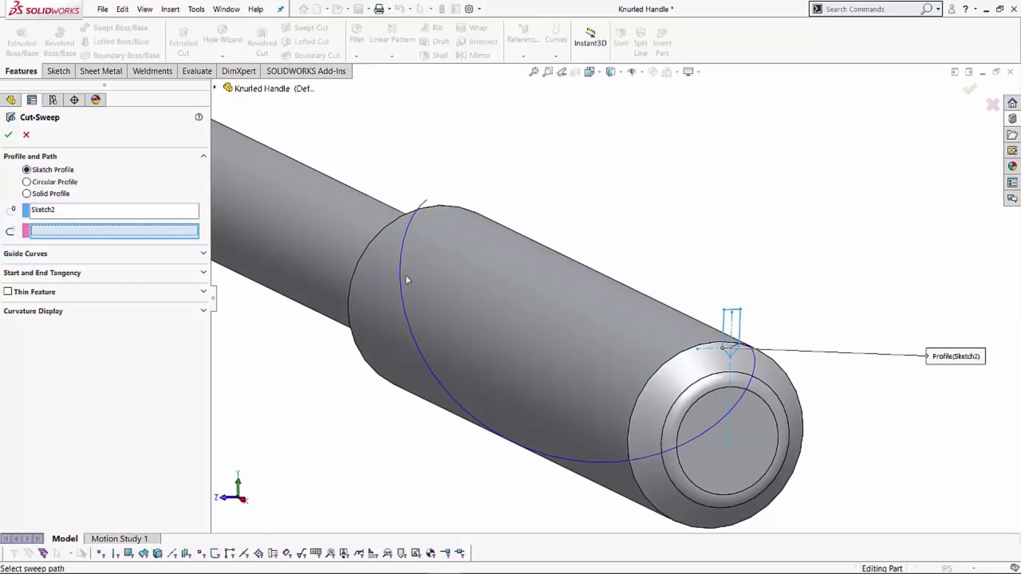
pyautogui.click(713, 425)
pyautogui.scroll(3, 700, 431)
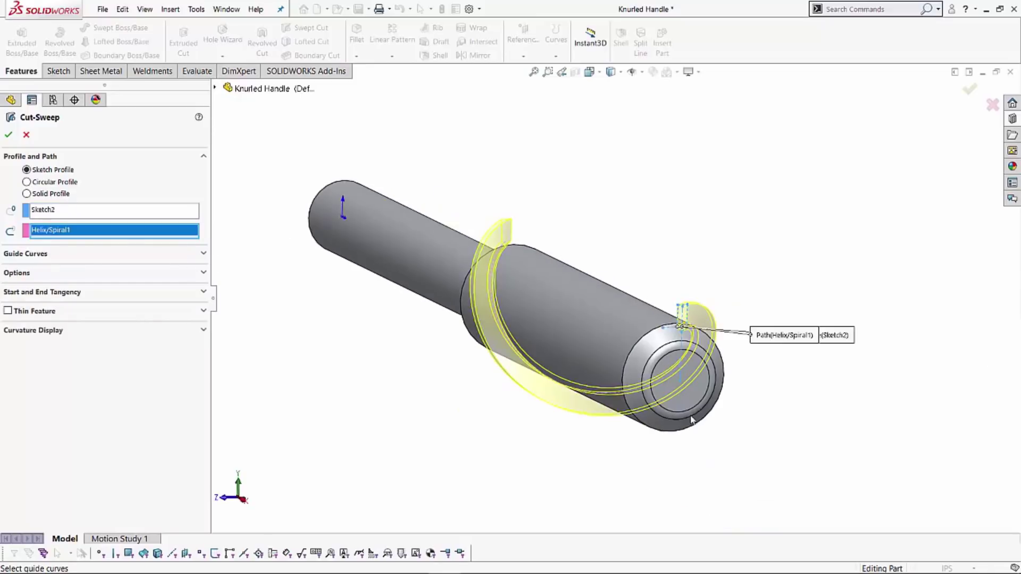
pyautogui.moveTo(614, 474); pyautogui.dragTo(572, 426, button='middle')
pyautogui.scroll(-5, 664, 358)
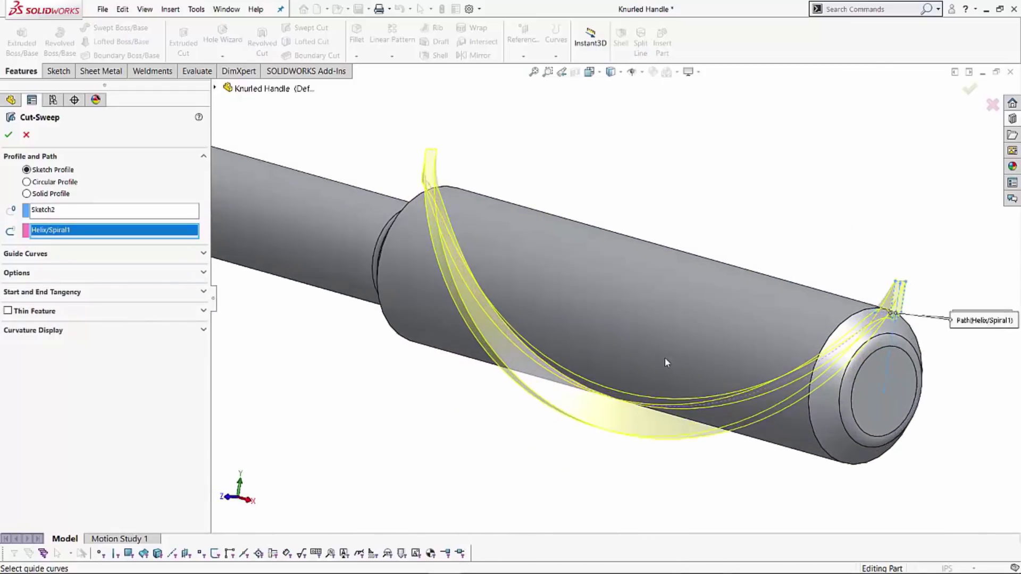
pyautogui.moveTo(663, 348); pyautogui.dragTo(627, 313, button='middle')
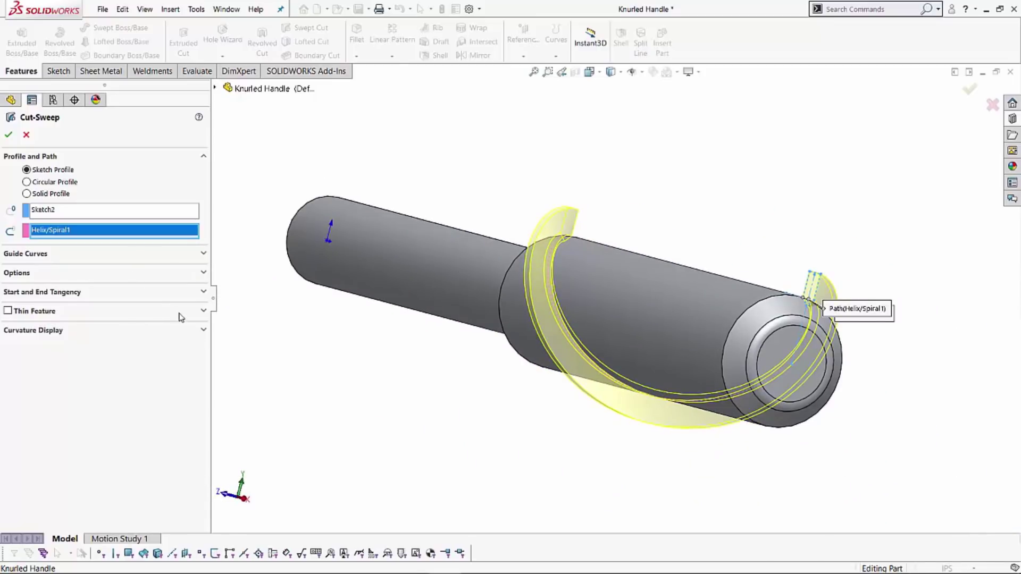
pyautogui.moveTo(440, 207); pyautogui.dragTo(464, 244, button='middle')
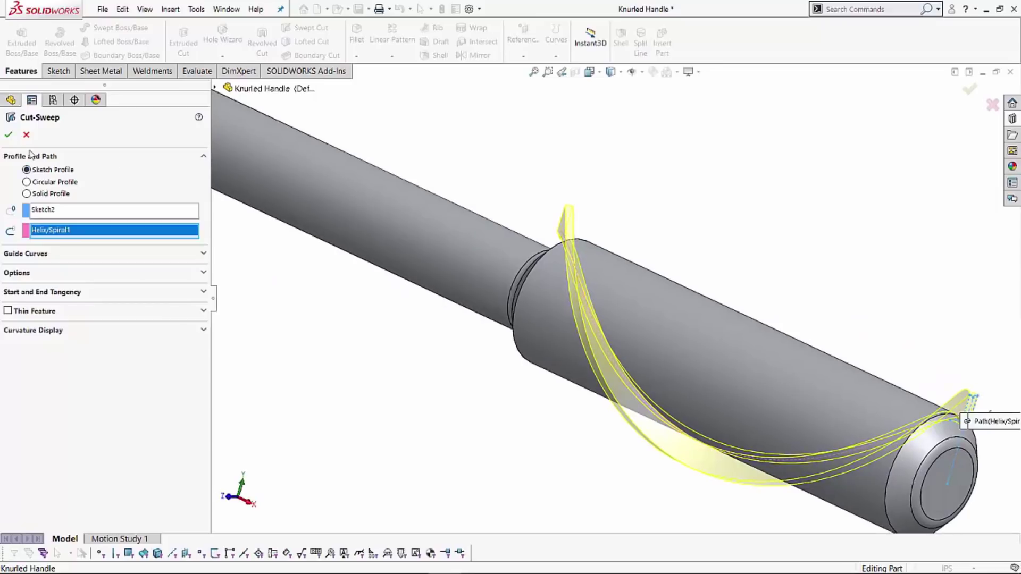
pyautogui.click(8, 135)
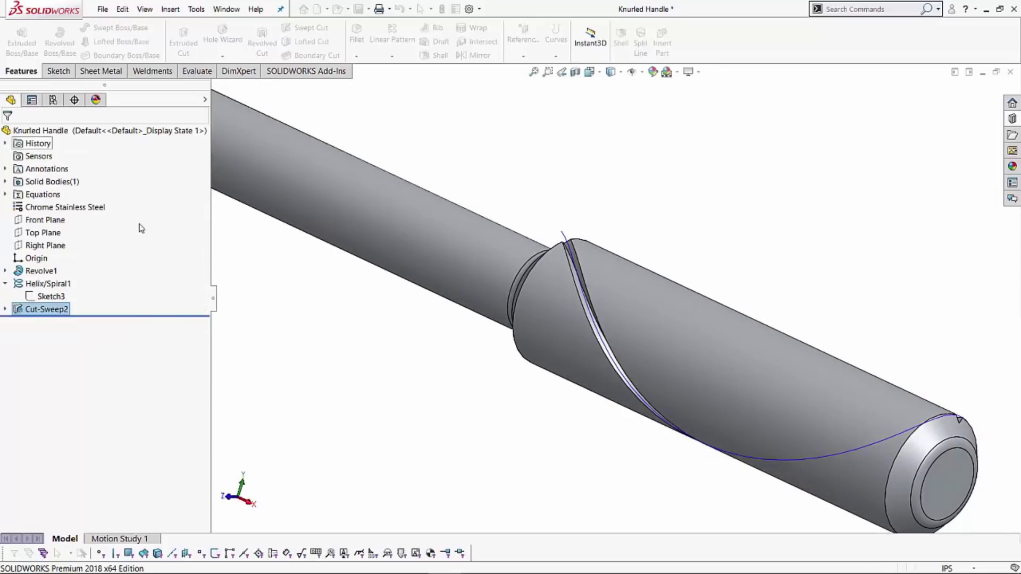
# - Orbit and zoom to inspect the single helical groove Cut-Sweep2 along the shaft
pyautogui.moveTo(595, 335); pyautogui.dragTo(588, 246, button='middle')
pyautogui.press('f')
pyautogui.scroll(-3, 621, 271)
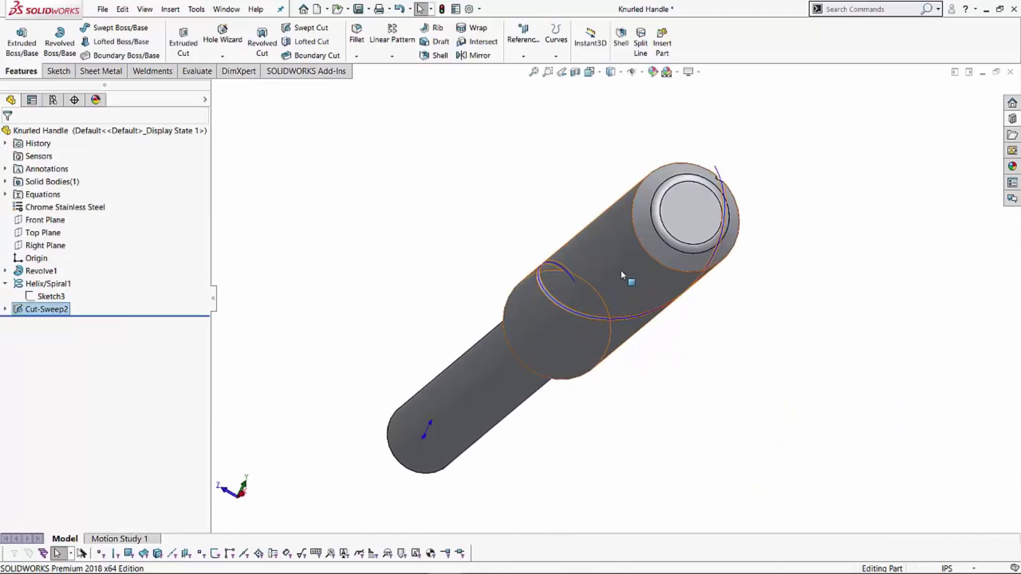
pyautogui.scroll(-3, 620, 269)
pyautogui.moveTo(638, 289); pyautogui.dragTo(482, 284, button='middle')
pyautogui.scroll(3, 528, 230)
pyautogui.scroll(-3, 506, 262)
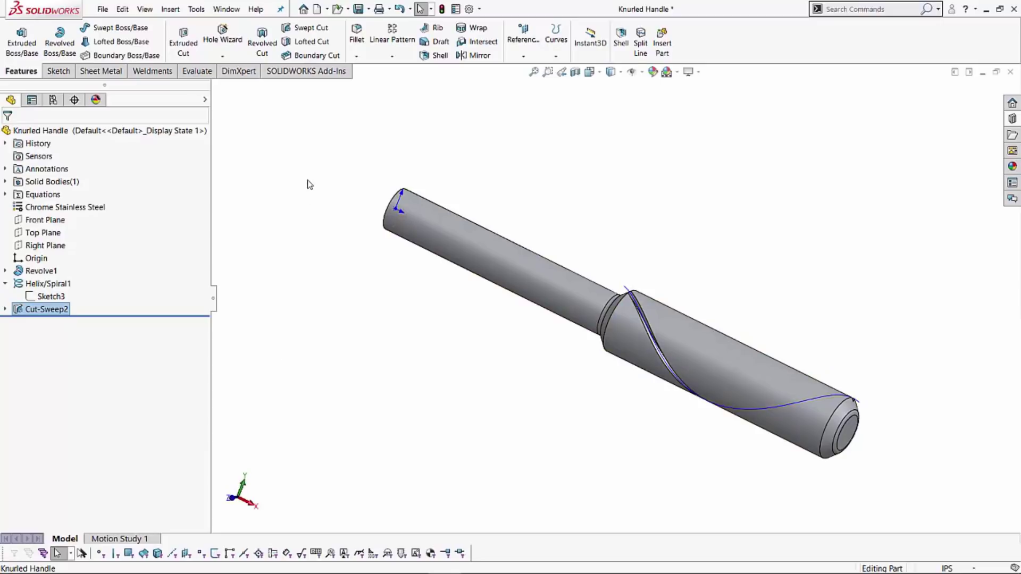
# - Circular-pattern Cut-Sweep2 about the small end edge: 25 equally spaced instances over 360°
pyautogui.click(388, 60)
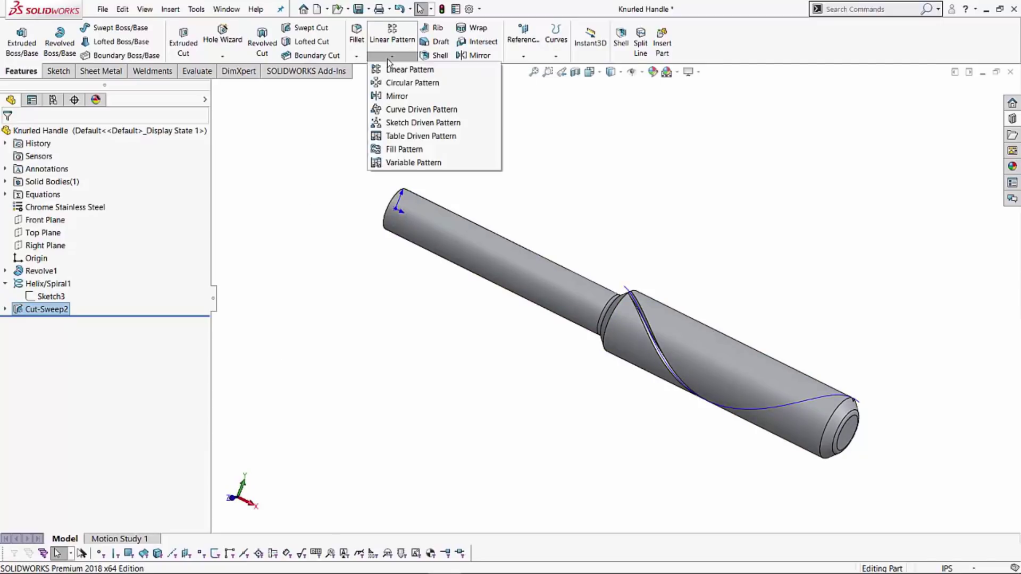
pyautogui.click(396, 83)
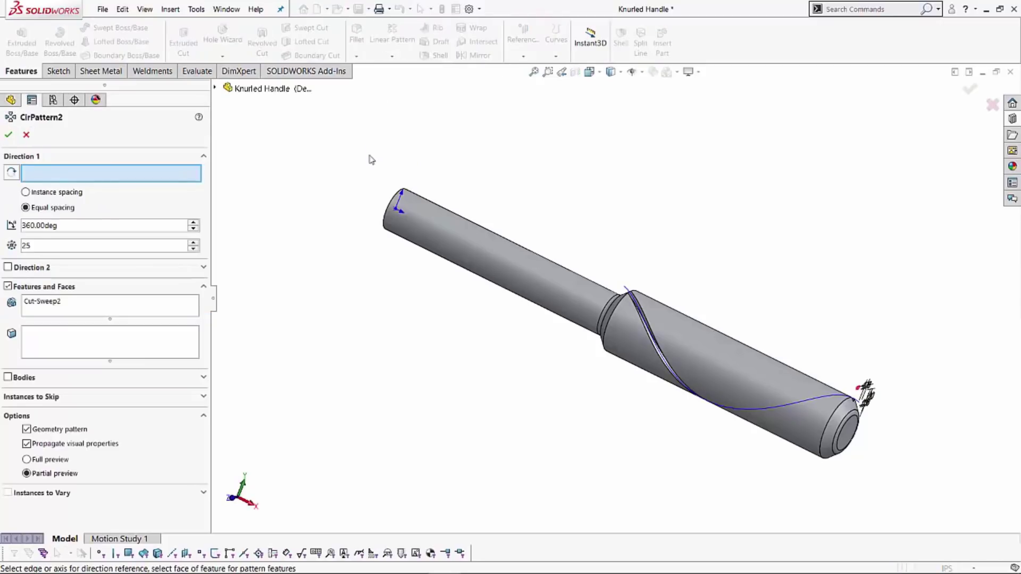
pyautogui.moveTo(375, 284); pyautogui.dragTo(402, 245, button='middle')
pyautogui.click(399, 237)
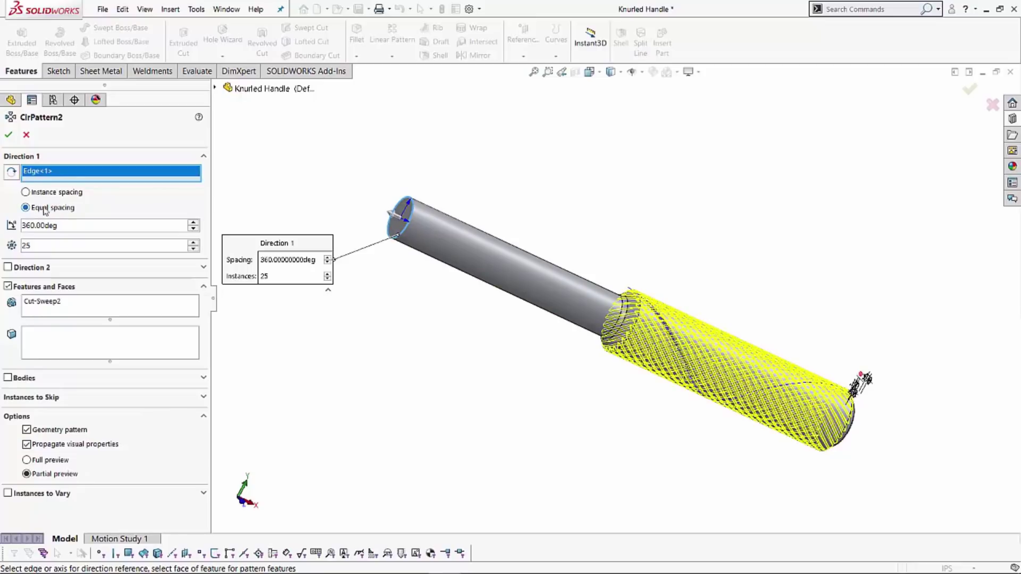
pyautogui.moveTo(66, 230); pyautogui.dragTo(18, 228)
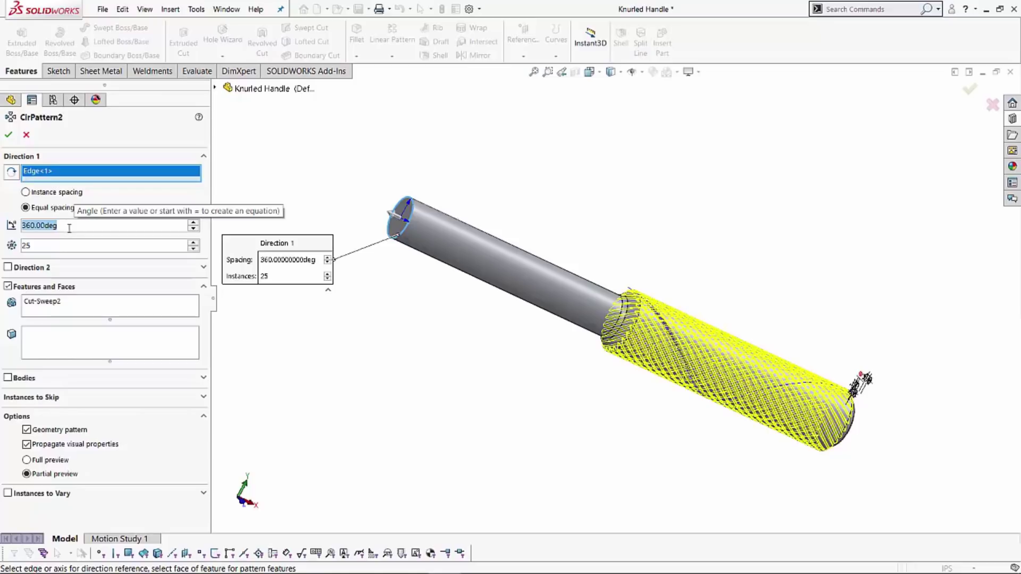
pyautogui.click(43, 246)
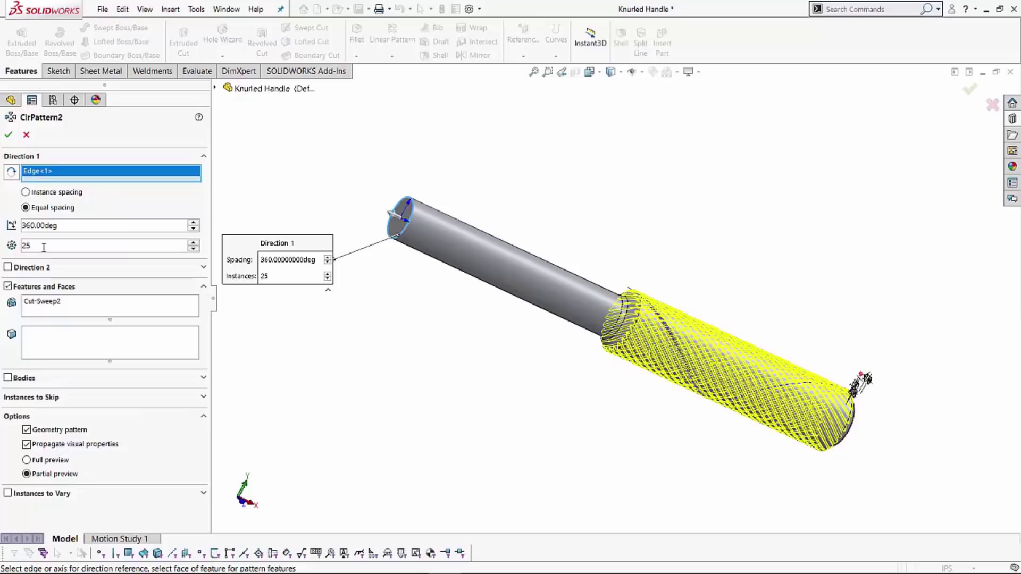
pyautogui.moveTo(526, 360); pyautogui.dragTo(848, 388, button='middle')
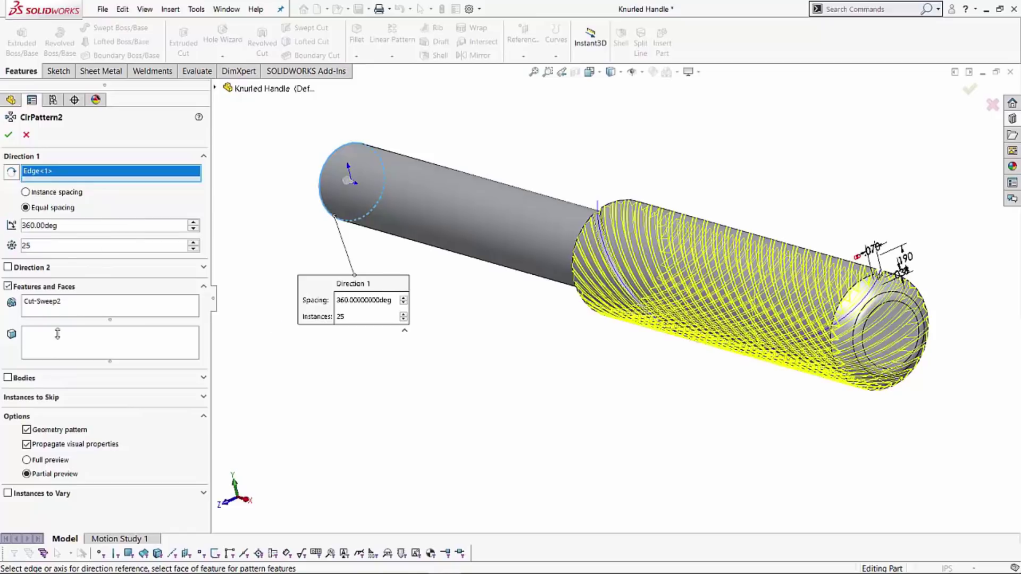
pyautogui.click(9, 134)
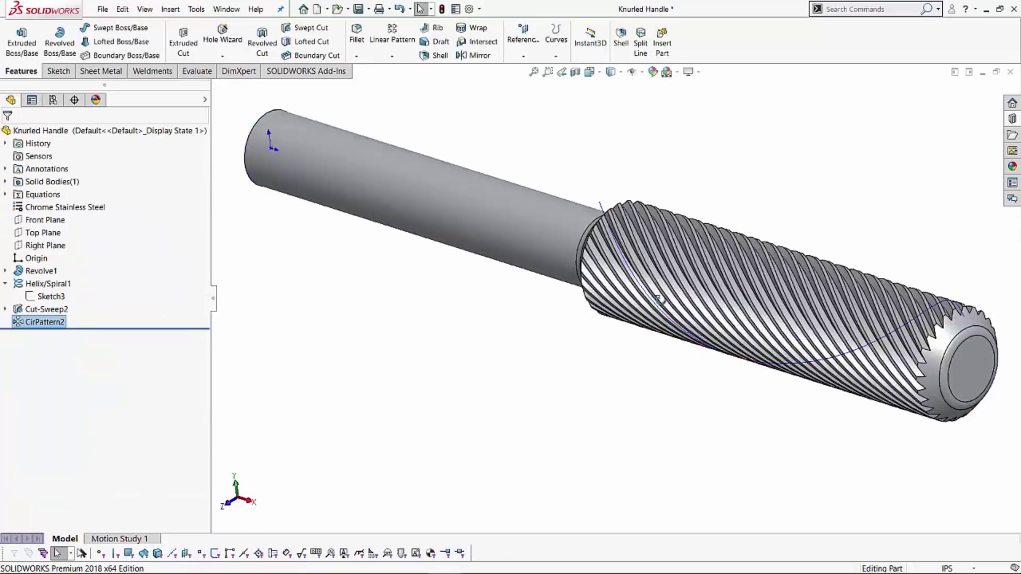
pyautogui.scroll(-5, 638, 316)
pyautogui.scroll(5, 735, 311)
pyautogui.moveTo(701, 295); pyautogui.dragTo(550, 249, button='middle')
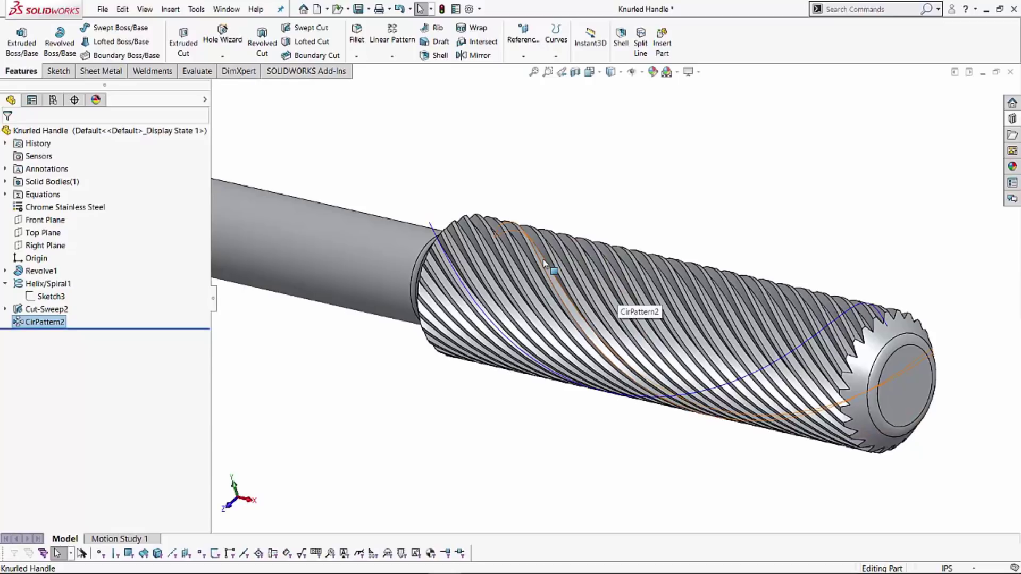
pyautogui.scroll(-3, 798, 324)
pyautogui.scroll(3, 798, 324)
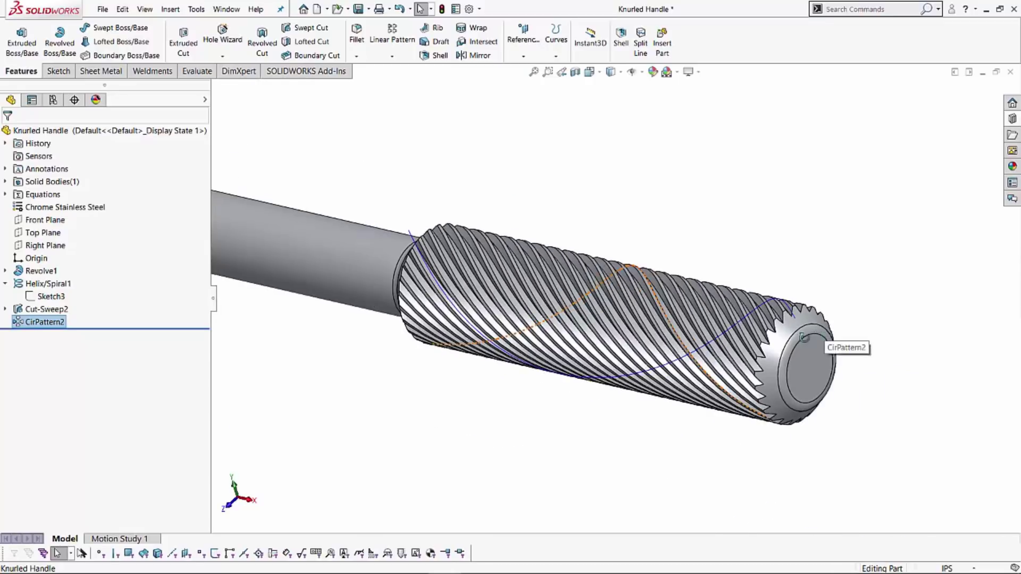
pyautogui.moveTo(801, 334); pyautogui.dragTo(756, 369, button='middle')
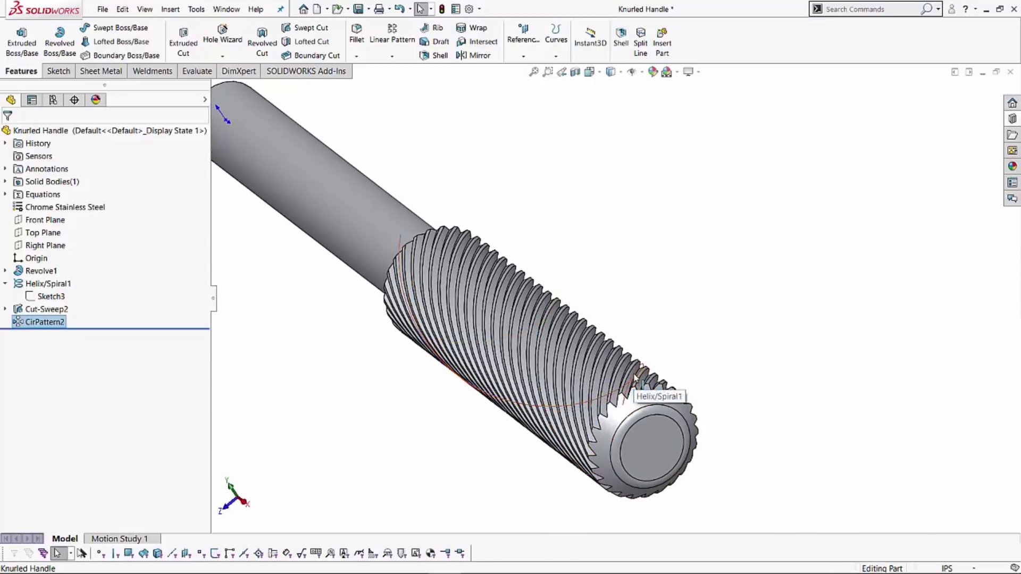
pyautogui.scroll(3, 552, 388)
pyautogui.moveTo(552, 388); pyautogui.dragTo(574, 370, button='middle')
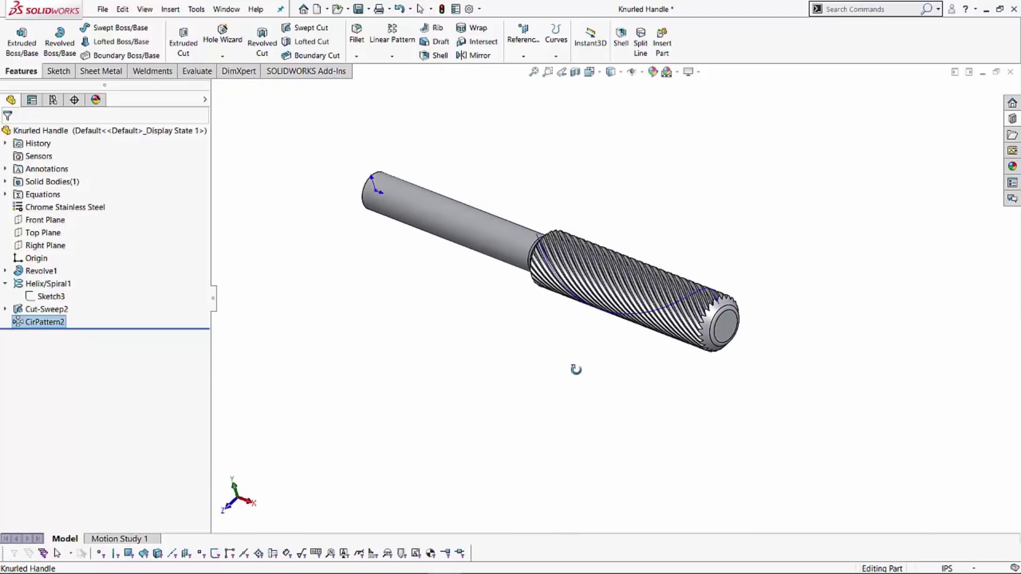
pyautogui.scroll(-3, 581, 223)
pyautogui.moveTo(581, 245); pyautogui.dragTo(575, 273, button='middle')
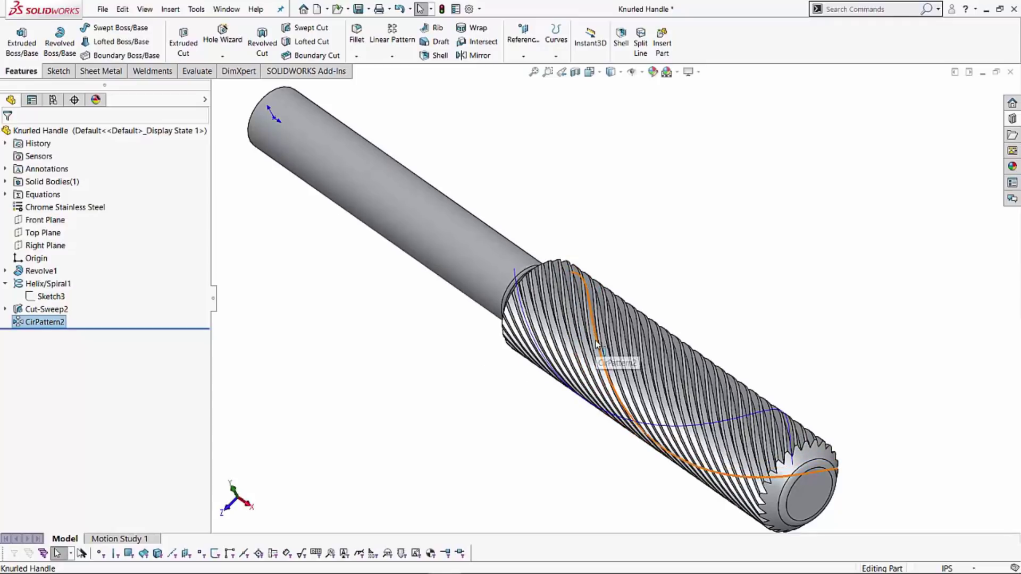
pyautogui.press('z')
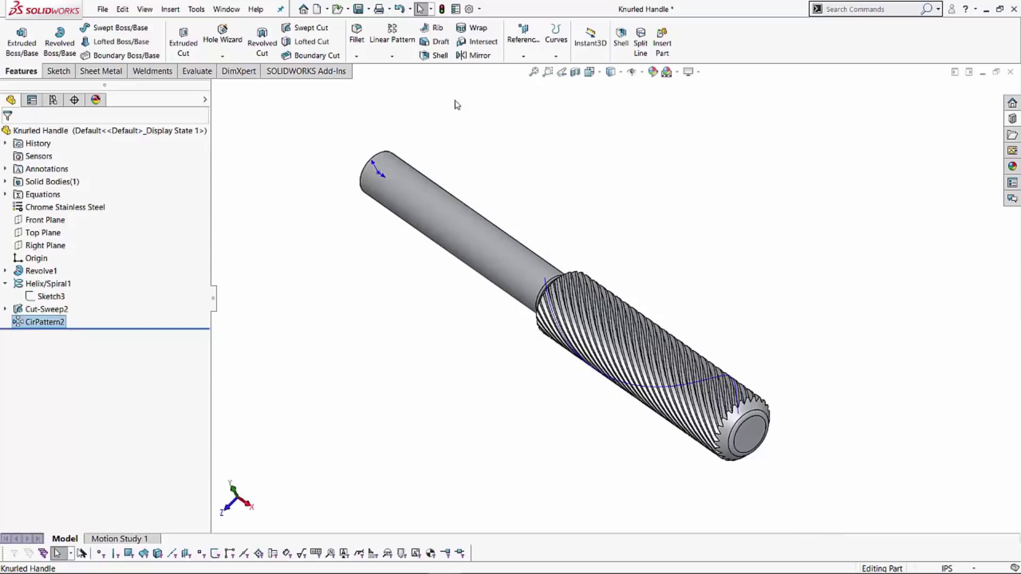
# - Set up a mirror of CirPattern2 and Cut-Sweep2 about the Front Plane
pyautogui.click(480, 56)
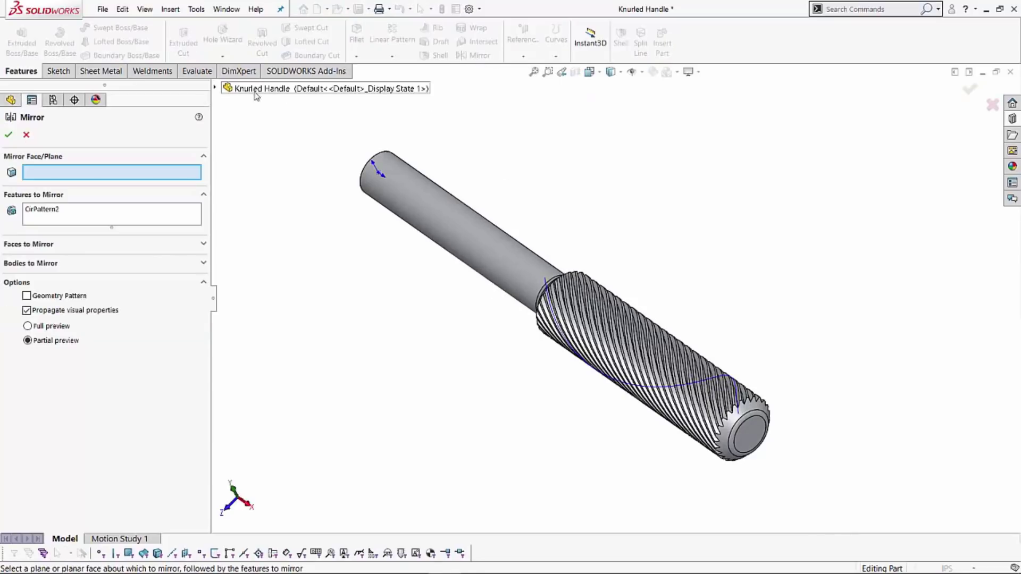
pyautogui.click(253, 89)
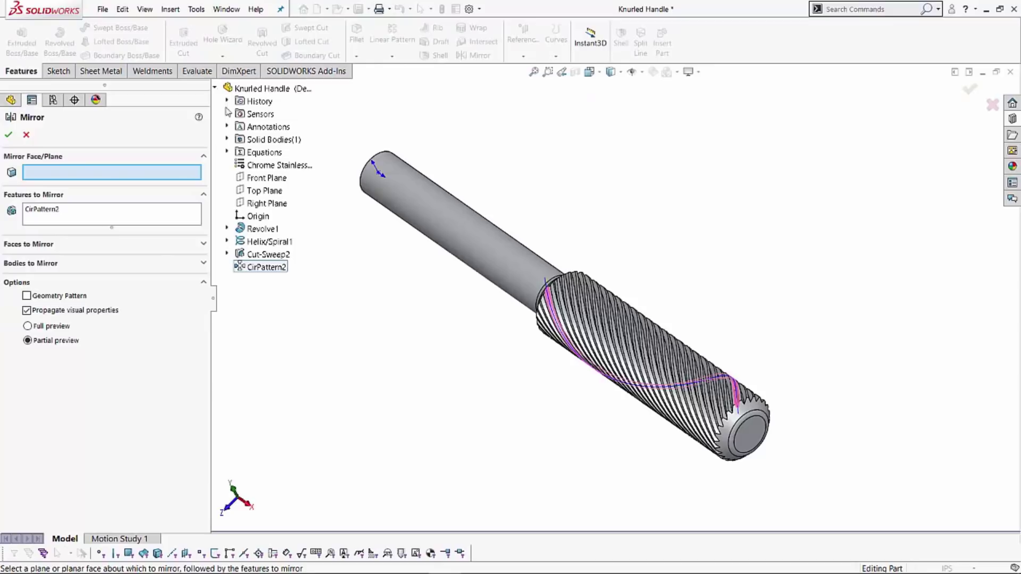
pyautogui.click(270, 180)
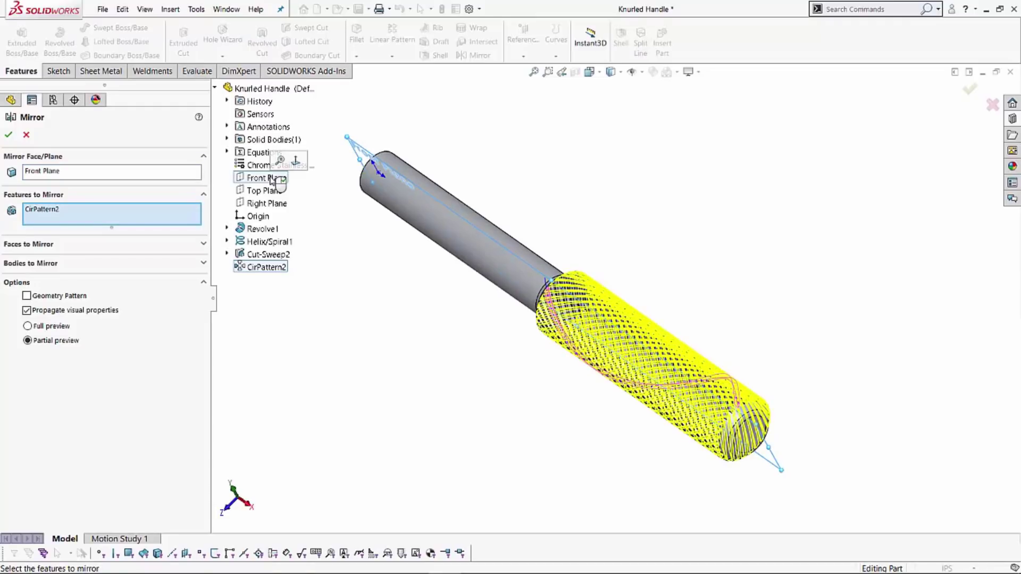
pyautogui.click(50, 211)
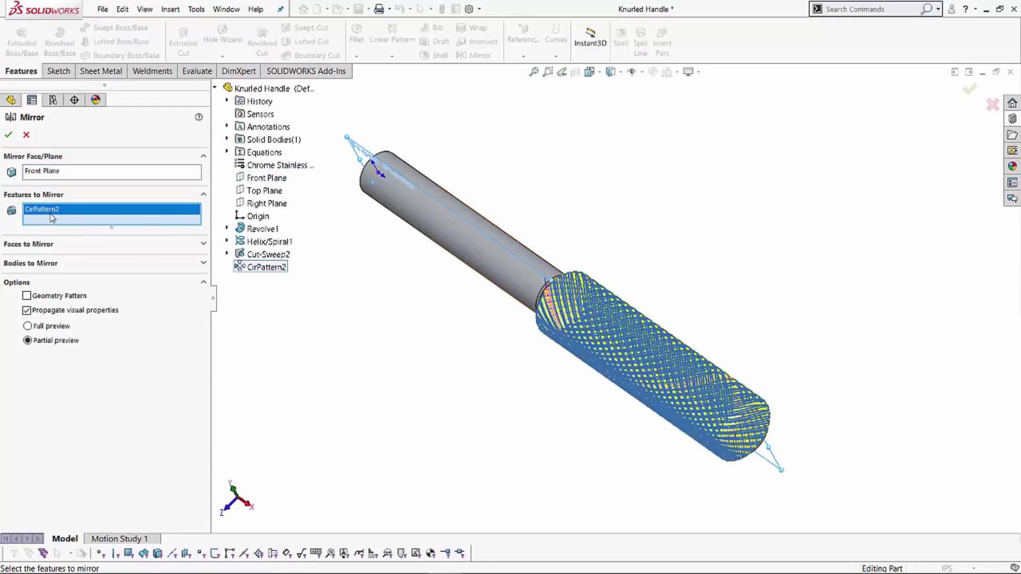
pyautogui.click(245, 256)
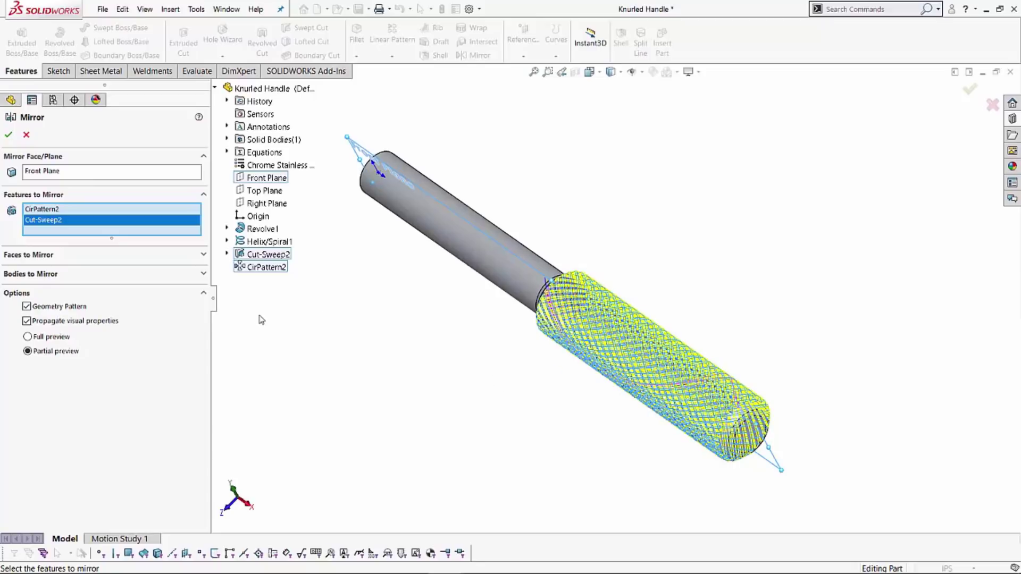
# - Cancel the mirror and switch to the finished 'Knurled Handle done' part
pyautogui.press('alt')
pyautogui.click(27, 135)
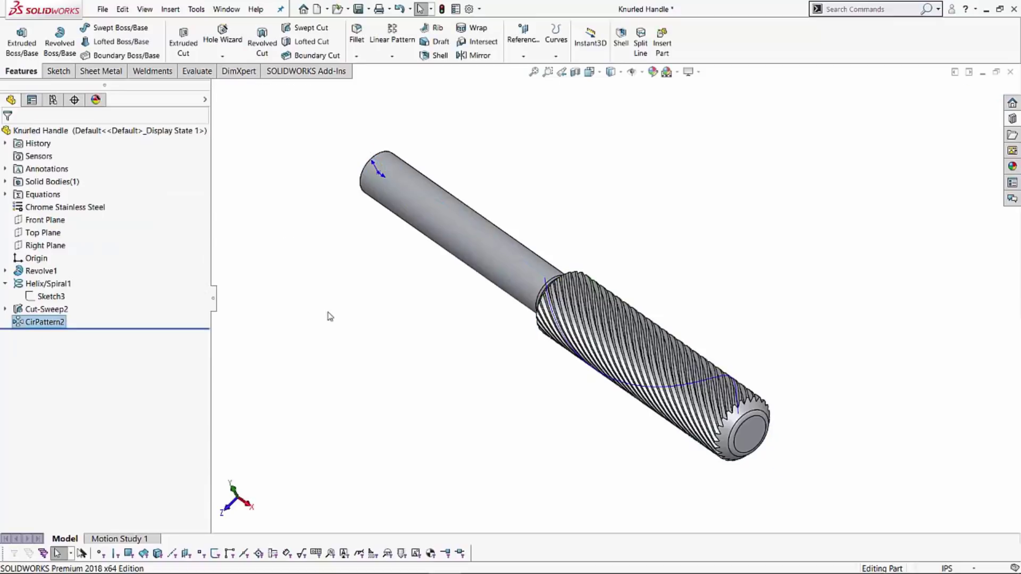
pyautogui.hotkey('ctrl', 'Tab')
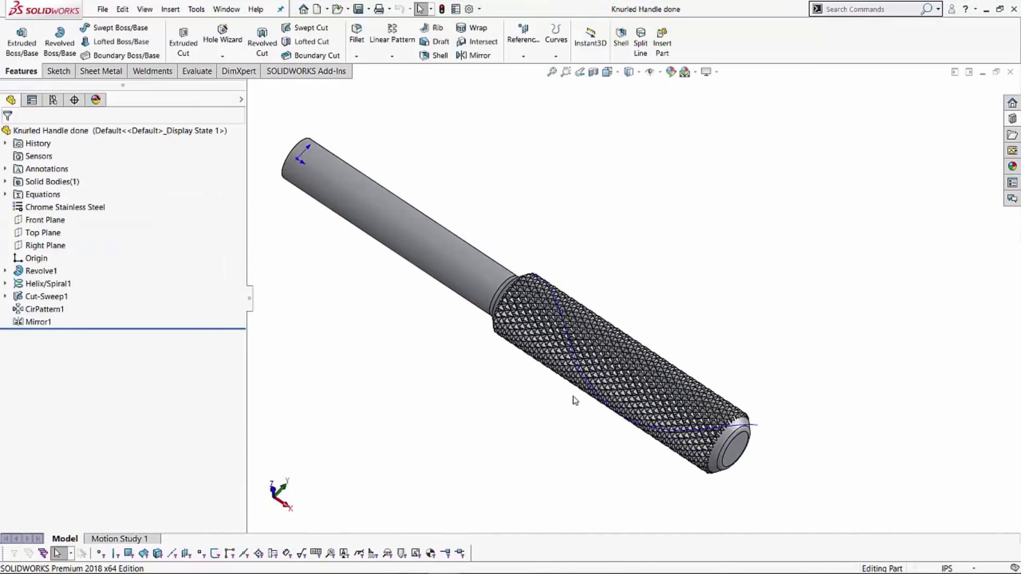
pyautogui.scroll(-3, 585, 372)
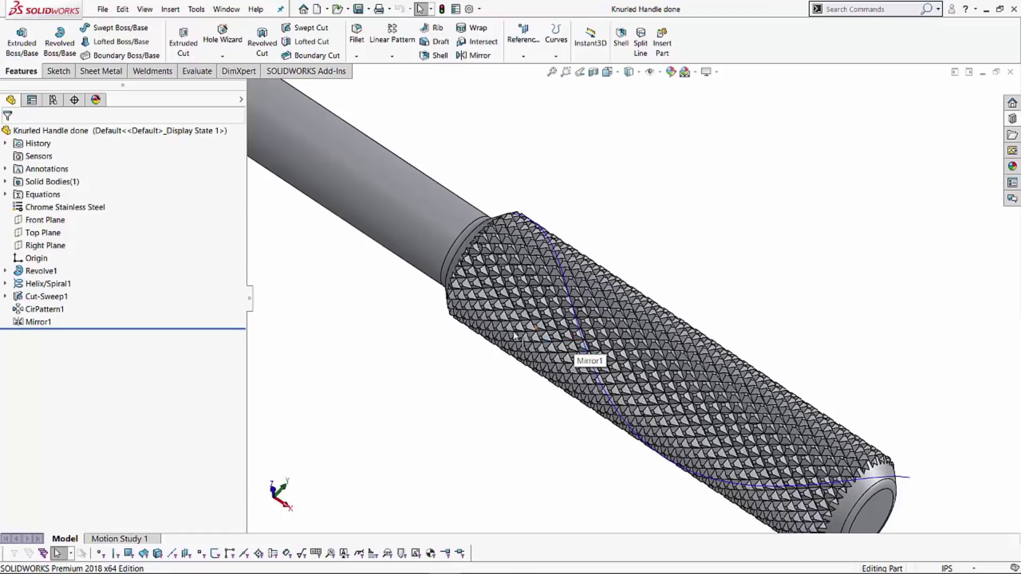
pyautogui.moveTo(249, 298); pyautogui.dragTo(212, 305)
pyautogui.press('f')
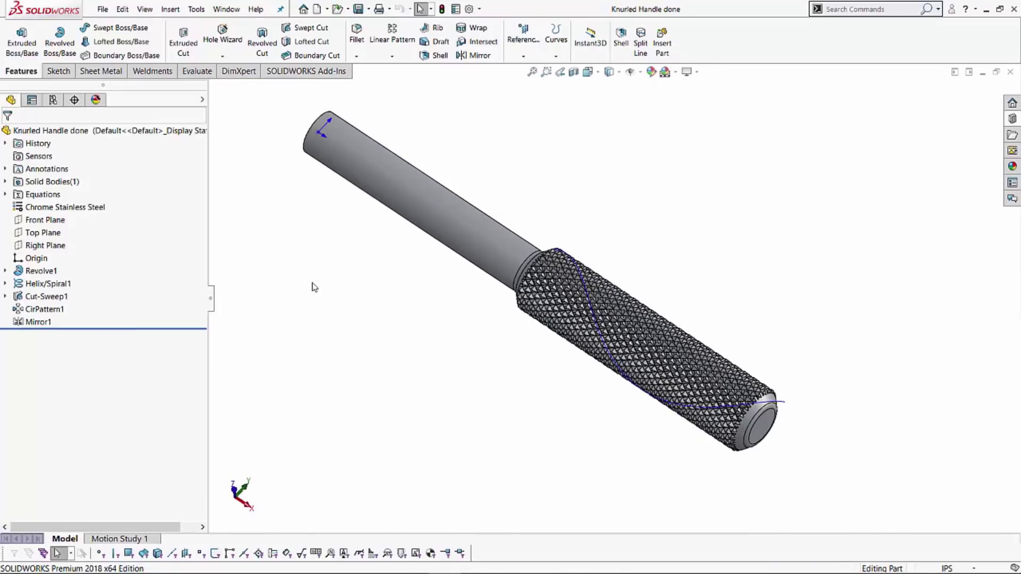
pyautogui.scroll(-2, 574, 271)
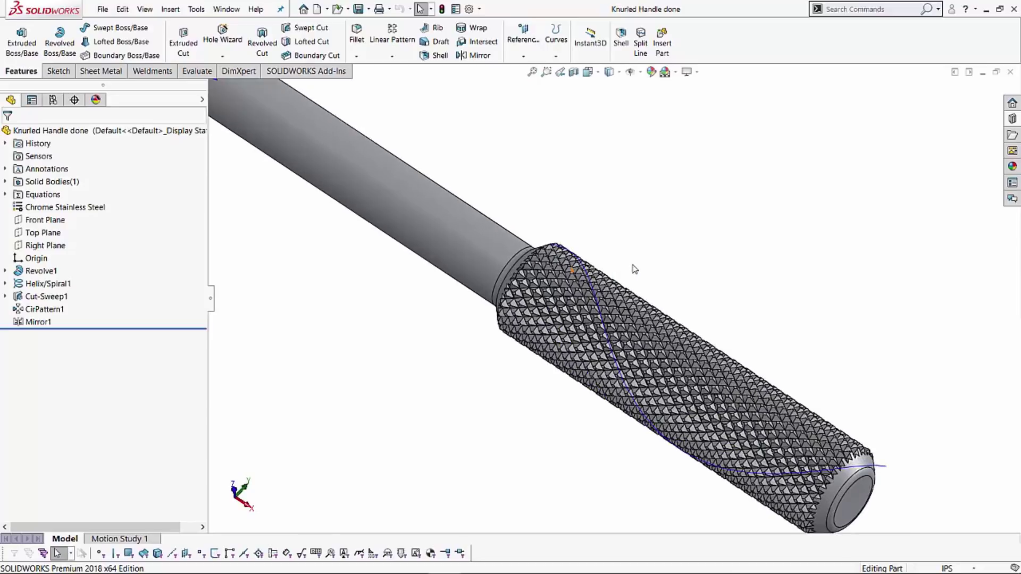
pyautogui.scroll(-2, 716, 383)
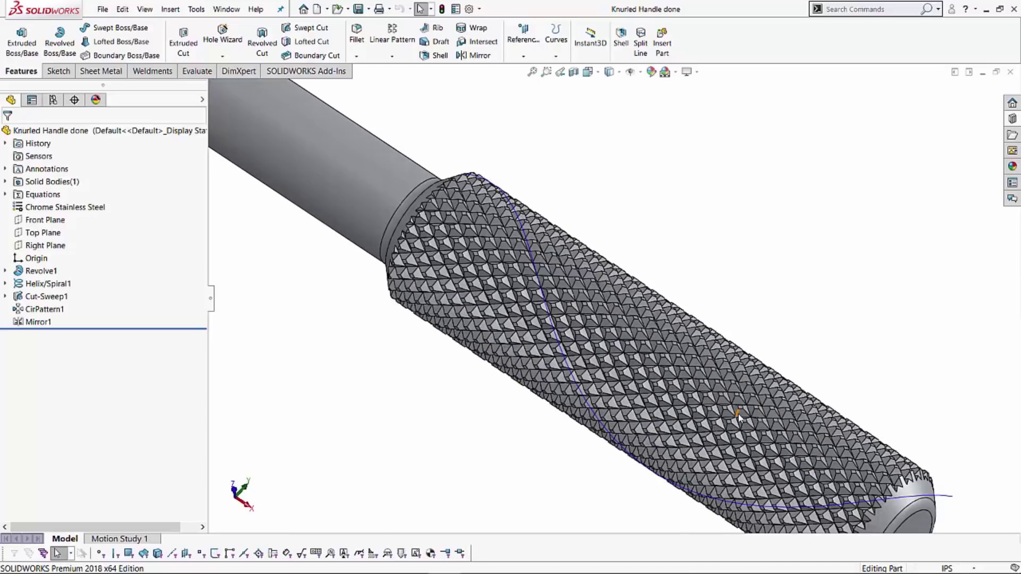
pyautogui.moveTo(750, 387); pyautogui.dragTo(752, 357, button='middle')
pyautogui.scroll(-4, 700, 394)
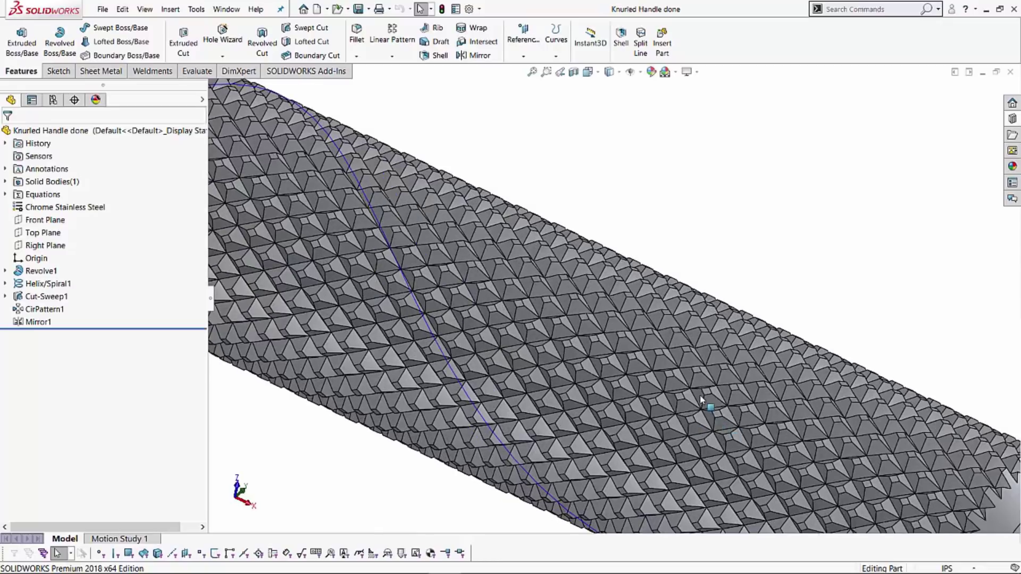
pyautogui.scroll(2, 704, 392)
pyautogui.scroll(5, 706, 393)
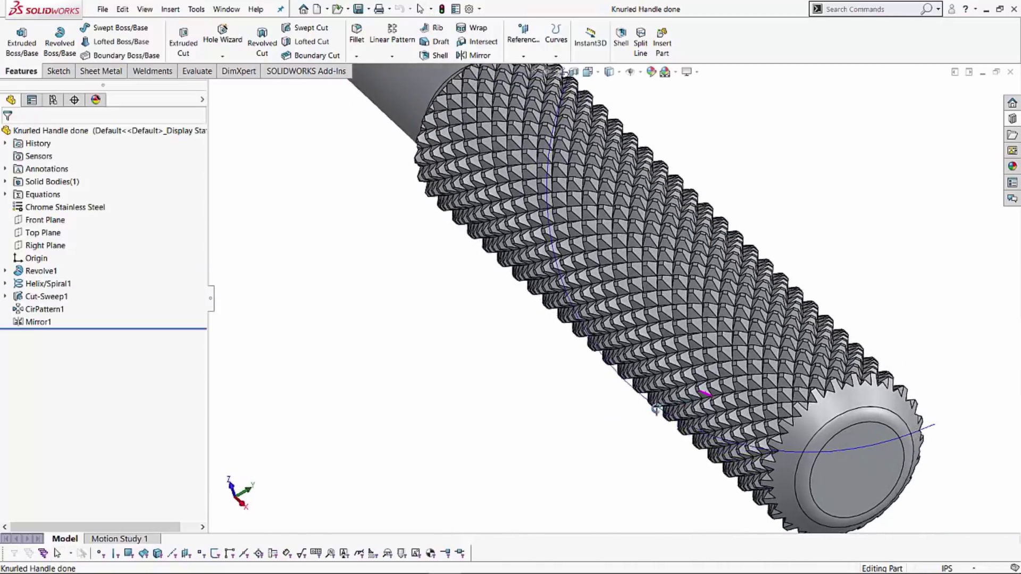
pyautogui.scroll(-5, 581, 333)
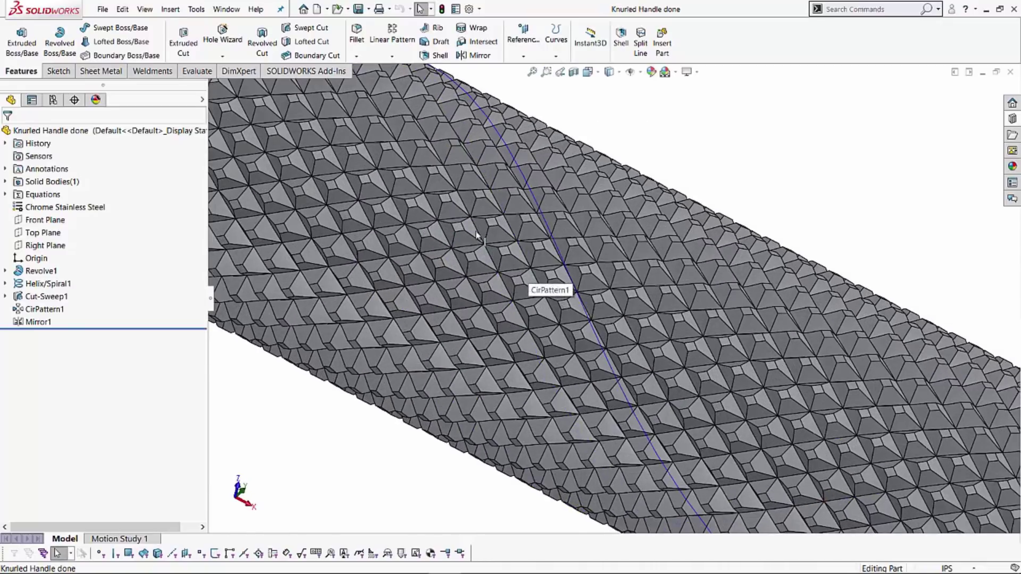
pyautogui.scroll(-2, 468, 239)
pyautogui.scroll(-5, 458, 251)
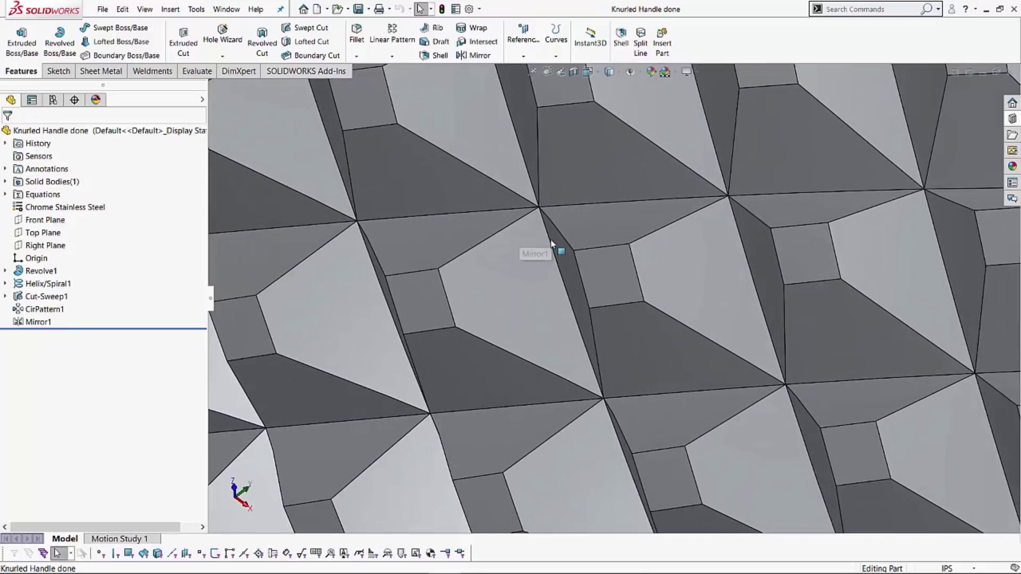
pyautogui.click(604, 276)
pyautogui.scroll(10, 606, 281)
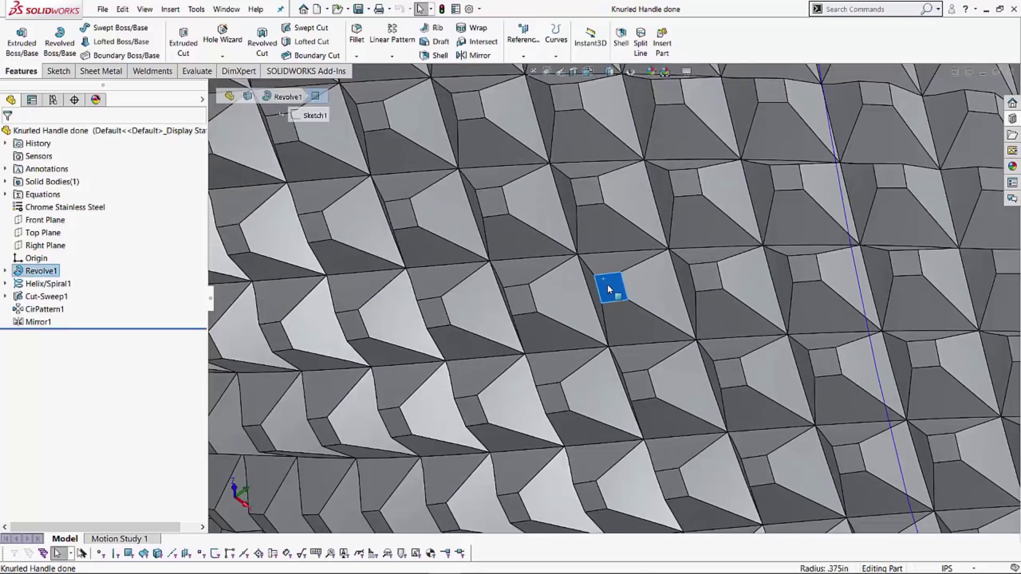
pyautogui.click(684, 255)
pyautogui.scroll(-8, 686, 263)
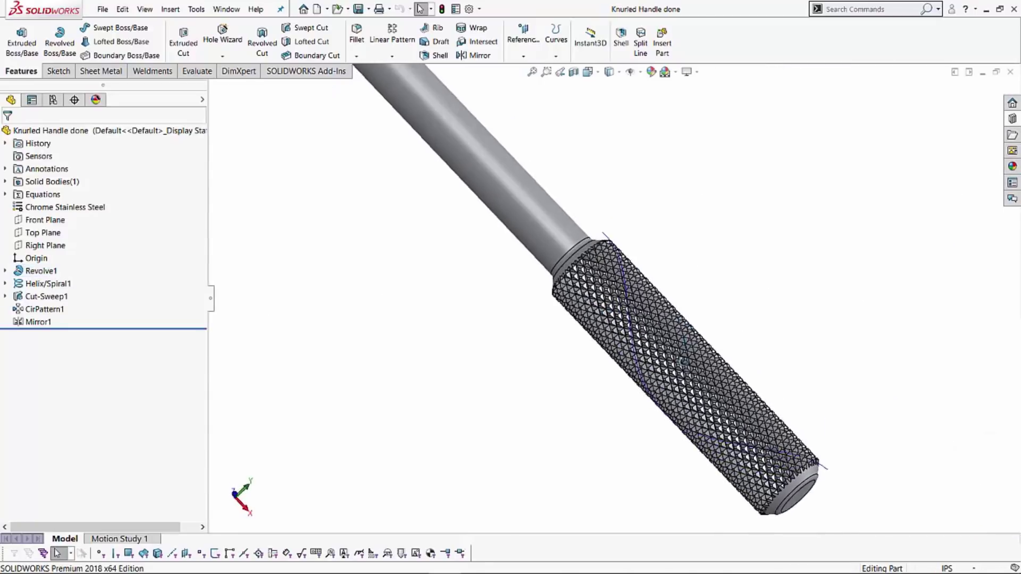
pyautogui.scroll(2, 640, 280)
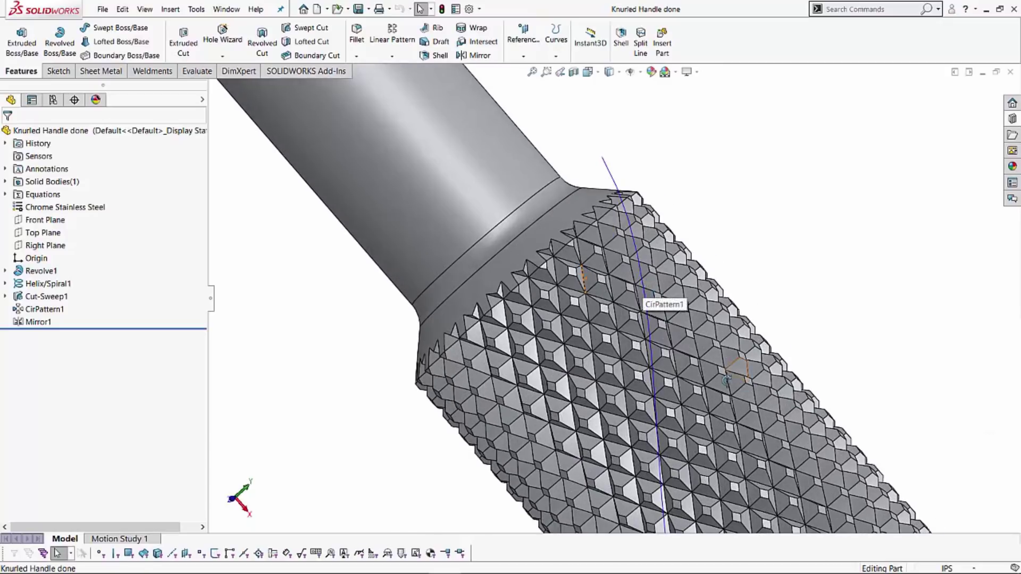
pyautogui.scroll(5, 741, 367)
pyautogui.scroll(5, 747, 404)
pyautogui.moveTo(750, 410); pyautogui.dragTo(706, 307, button='middle')
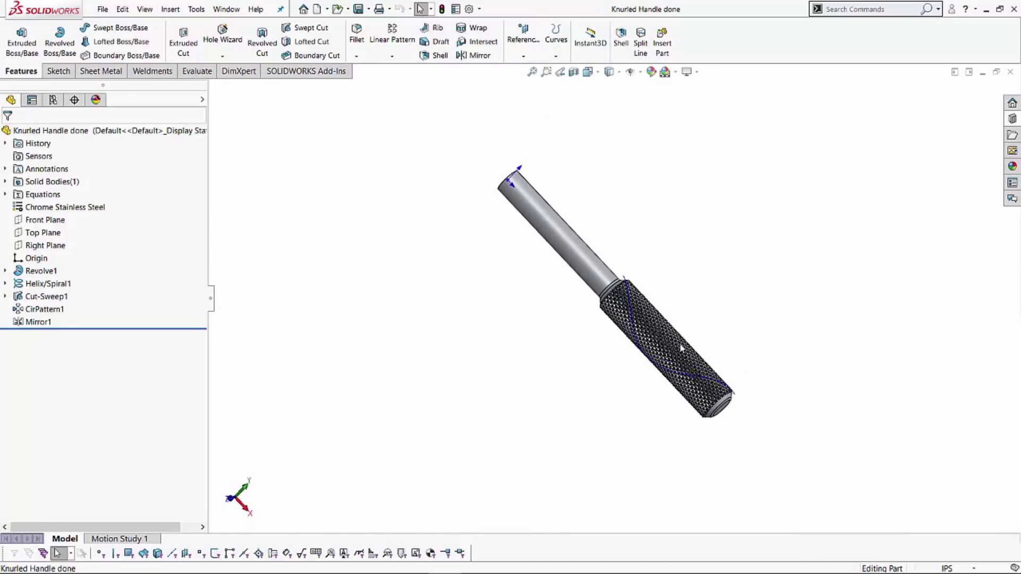
pyautogui.scroll(-5, 705, 307)
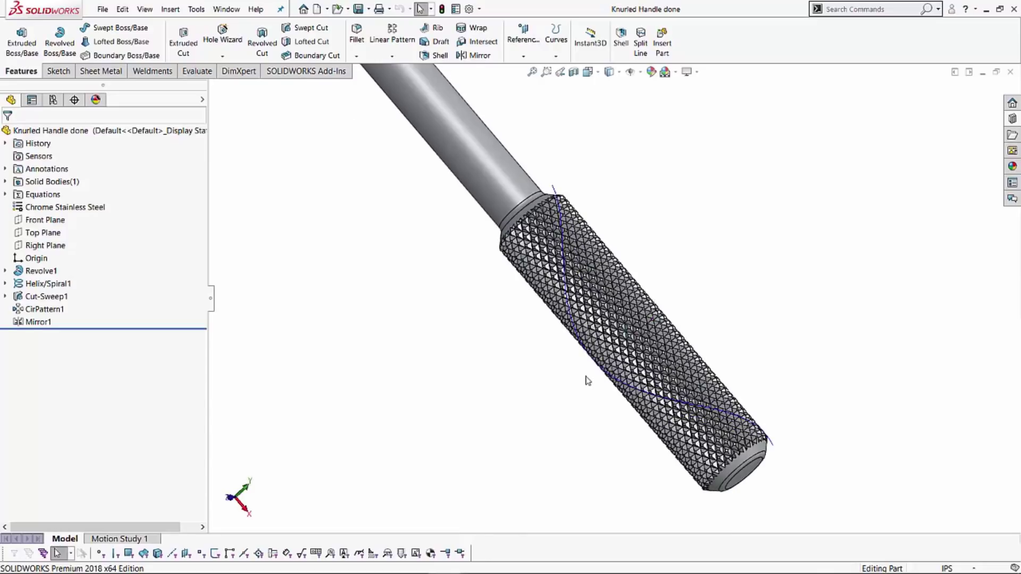
pyautogui.scroll(-2, 638, 314)
pyautogui.scroll(6, 477, 433)
pyautogui.scroll(-8, 477, 433)
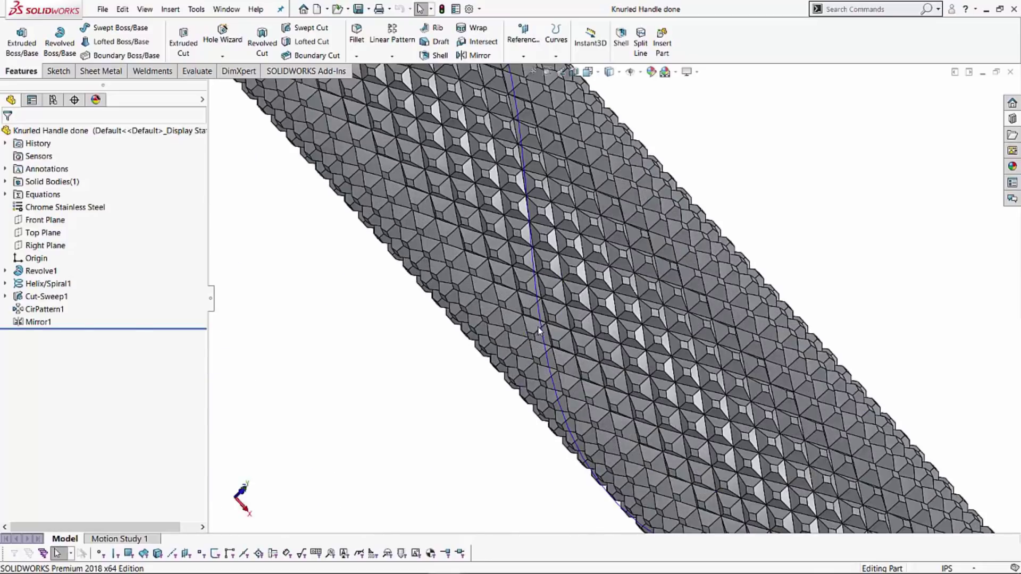
pyautogui.scroll(6, 490, 353)
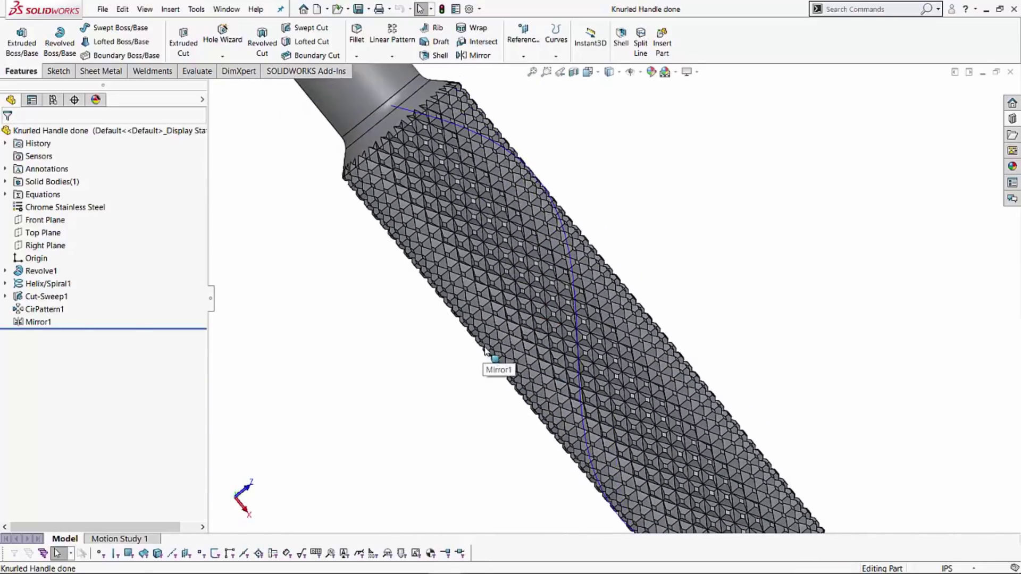